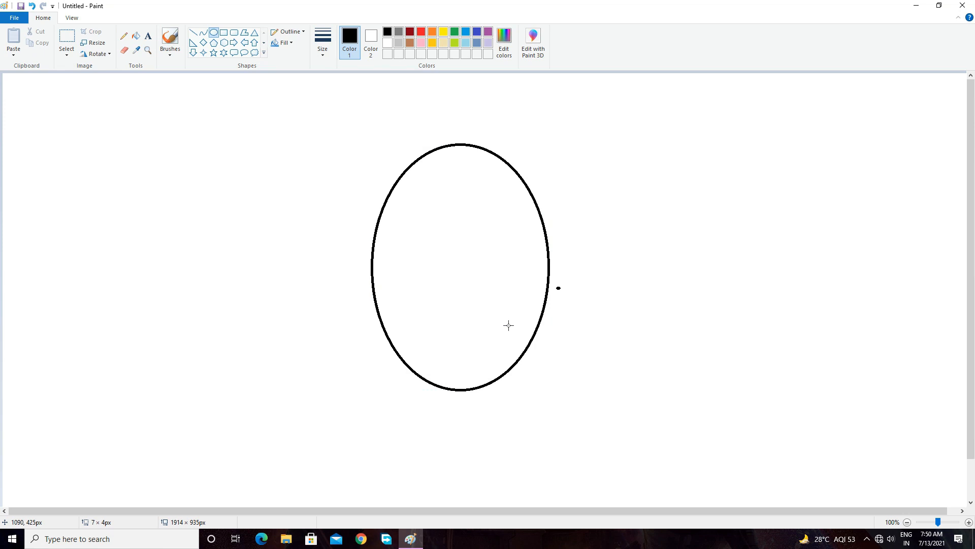
Step: Draw a second ellipse about 362 × 478 px, overlapping the lower half of the existing ellipse and nearly aligned with its sides
{"action": "mouse_move", "coordinate": [508, 325]}
{"action": "left_mouse_down"}
{"action": "mouse_move", "coordinate": [391, 464]}
{"action": "mouse_move", "coordinate": [360, 485]}
{"action": "left_mouse_up"}
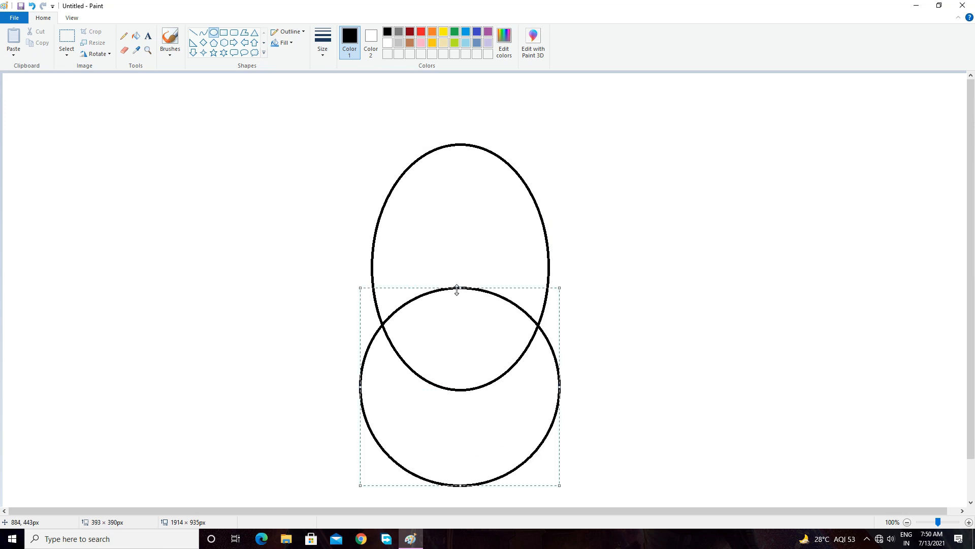
{"action": "left_click_drag", "start_coordinate": [460, 287], "coordinate": [460, 235]}
{"action": "left_click_drag", "start_coordinate": [451, 319], "coordinate": [450, 331]}
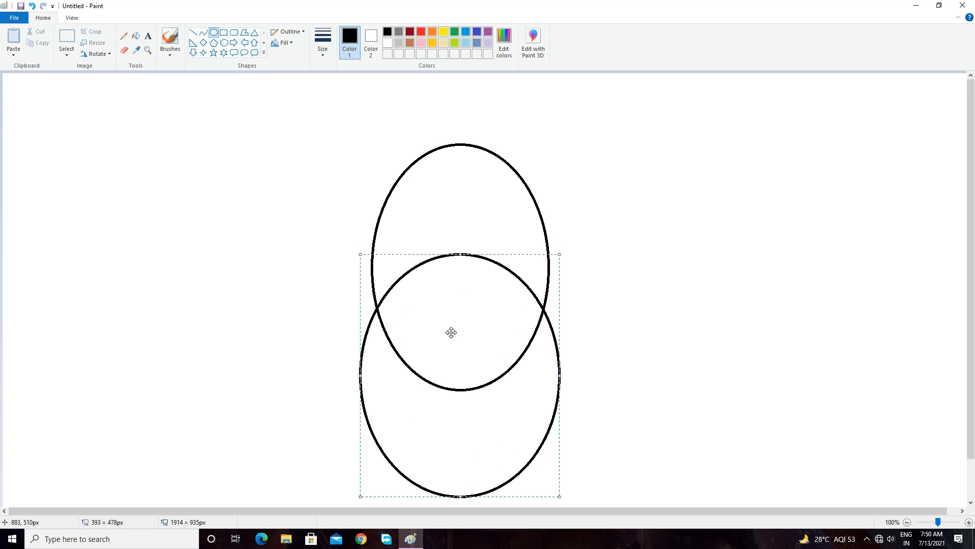
{"action": "left_click_drag", "start_coordinate": [559, 381], "coordinate": [549, 380]}
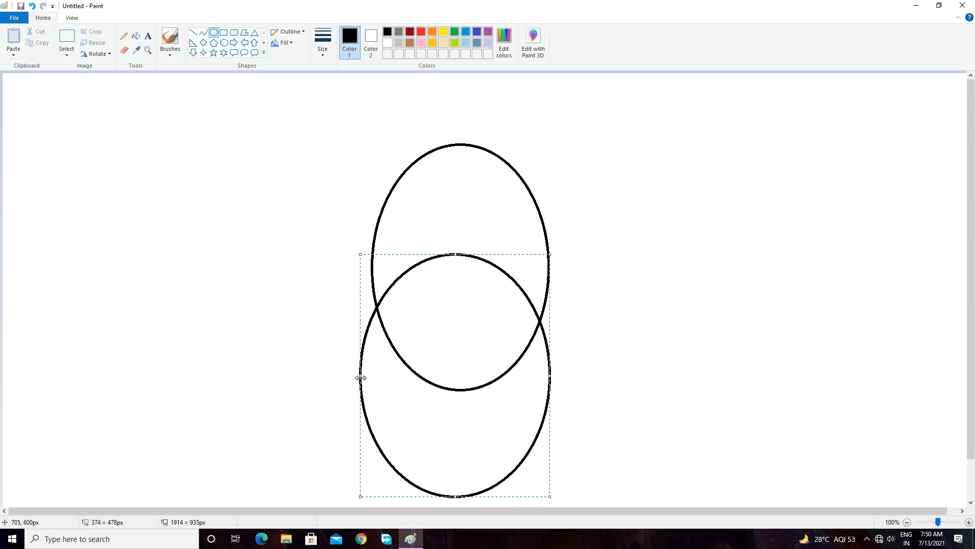
{"action": "left_click_drag", "start_coordinate": [360, 375], "coordinate": [372, 388]}
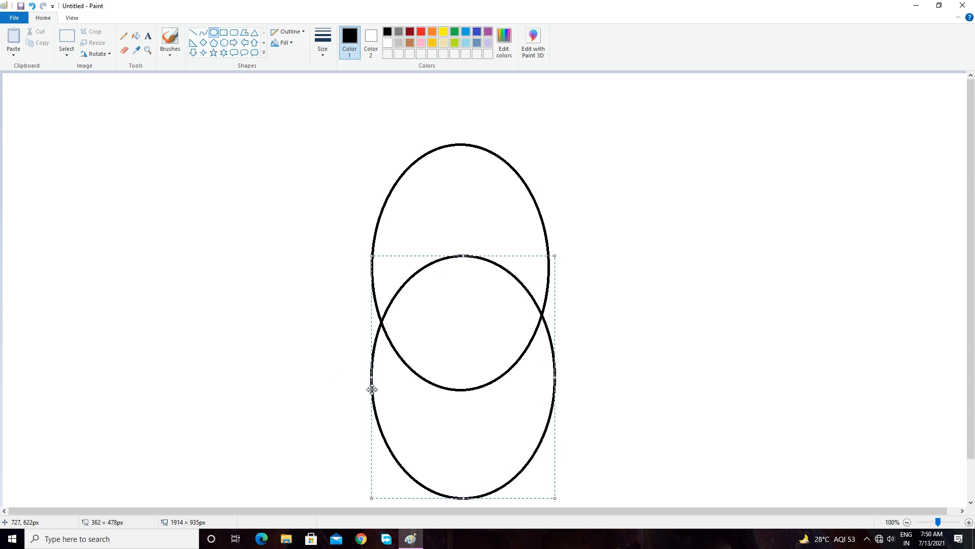
{"action": "left_click_drag", "start_coordinate": [416, 364], "coordinate": [415, 373]}
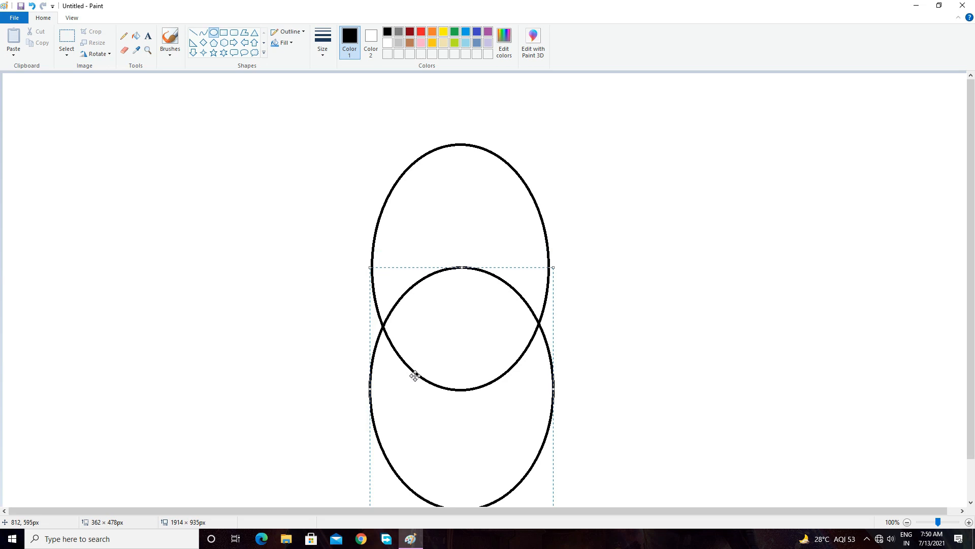
{"action": "left_click", "coordinate": [286, 232]}
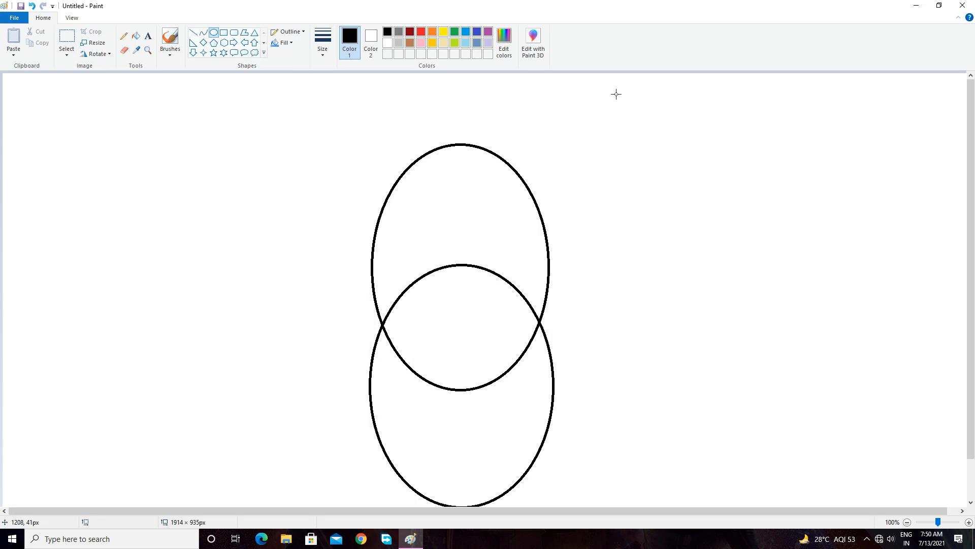
Step: Select both overlapping ellipses together and move them down to leave room above the head
{"action": "left_click", "coordinate": [66, 38]}
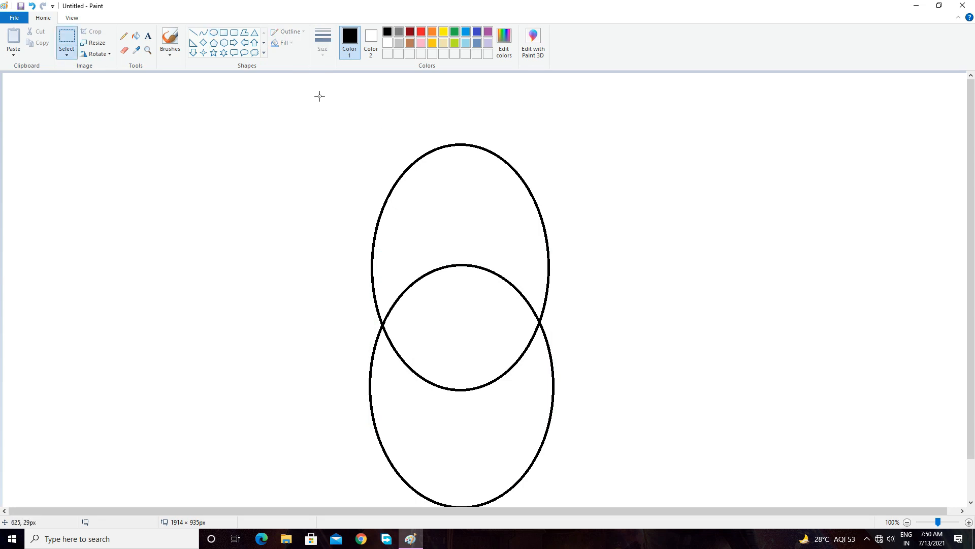
{"action": "left_click_drag", "start_coordinate": [316, 101], "coordinate": [638, 535]}
{"action": "left_click_drag", "start_coordinate": [479, 353], "coordinate": [483, 399]}
{"action": "left_click", "coordinate": [241, 124]}
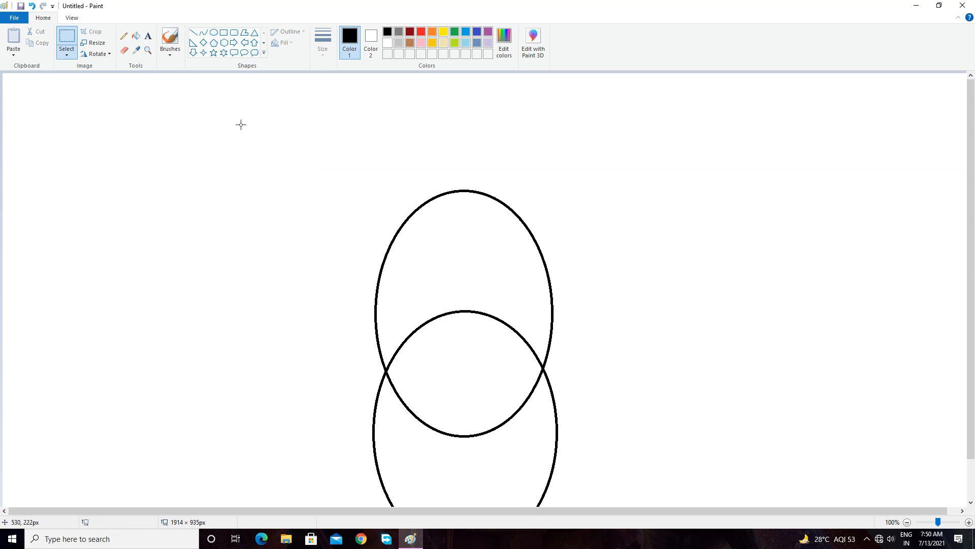
Step: Draw a wide ellipse about 662 × 304 px across the top of the head as the outer horn outline
{"action": "left_click", "coordinate": [214, 32]}
{"action": "left_click_drag", "start_coordinate": [629, 94], "coordinate": [294, 239]}
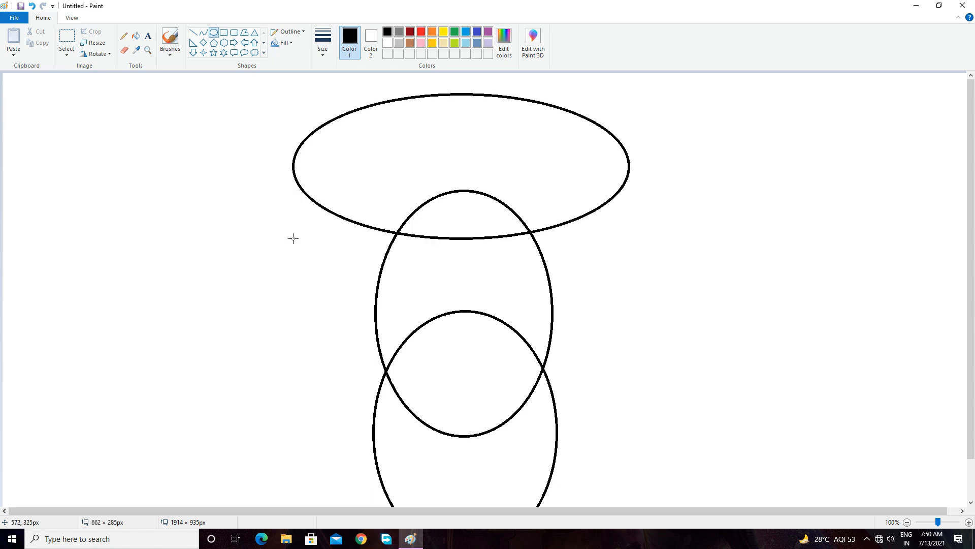
{"action": "left_click_drag", "start_coordinate": [293, 238], "coordinate": [293, 238]}
{"action": "left_click_drag", "start_coordinate": [462, 94], "coordinate": [460, 85]}
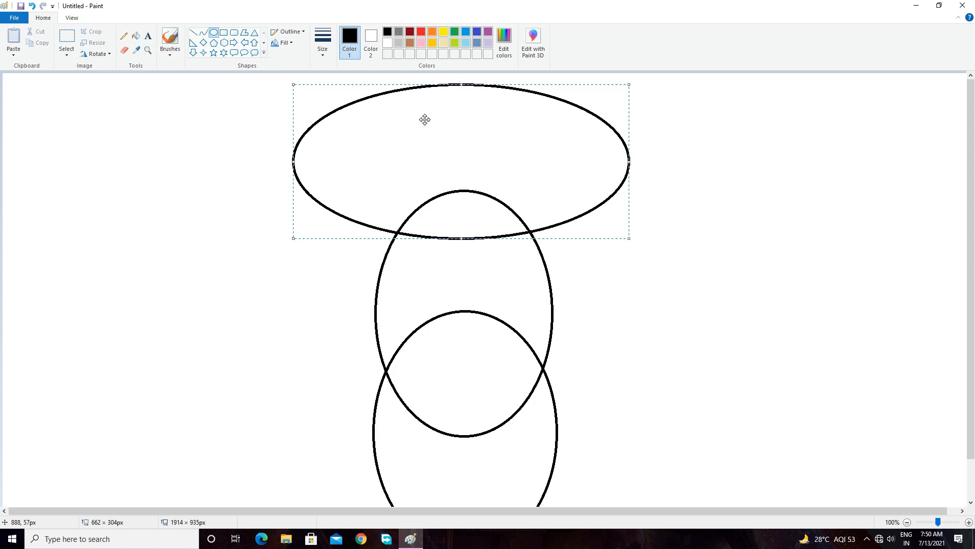
Step: Draw a smaller ellipse about 485 × 238 px inside the wide one, centred and touching its top edge, as the inner horn outline
{"action": "left_click", "coordinate": [214, 33]}
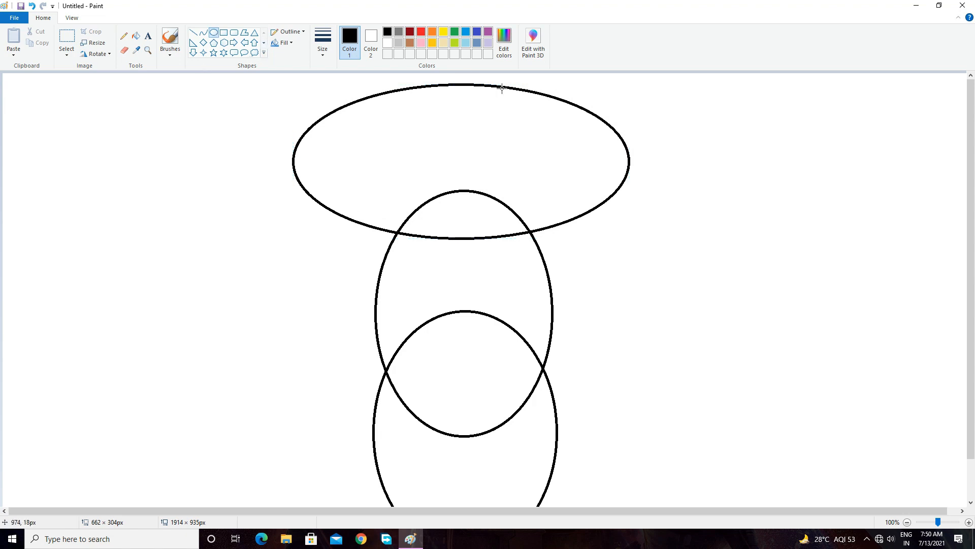
{"action": "left_click", "coordinate": [433, 152]}
{"action": "mouse_move", "coordinate": [502, 88]}
{"action": "left_mouse_down"}
{"action": "mouse_move", "coordinate": [511, 102]}
{"action": "mouse_move", "coordinate": [322, 219]}
{"action": "left_mouse_up"}
{"action": "left_click_drag", "start_coordinate": [420, 169], "coordinate": [462, 161]}
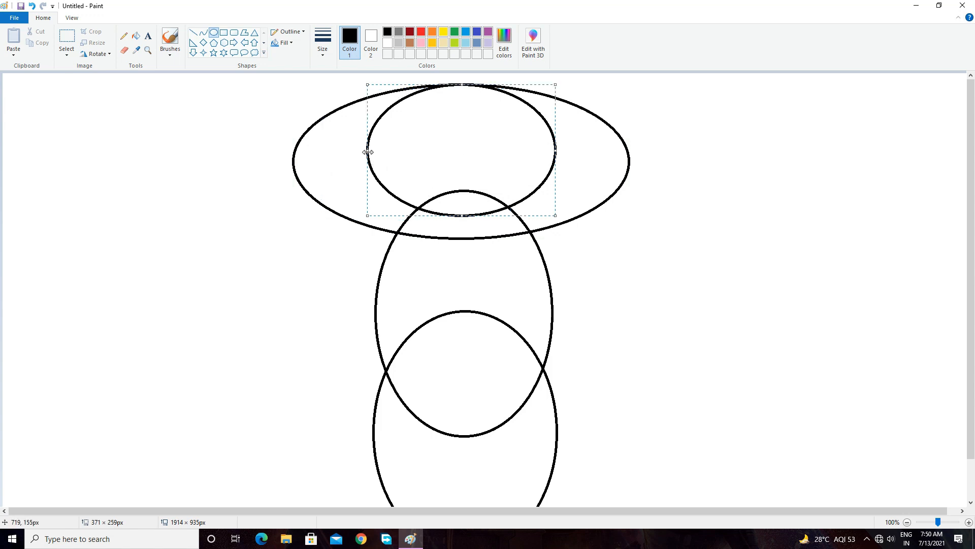
{"action": "left_click_drag", "start_coordinate": [366, 151], "coordinate": [339, 152]}
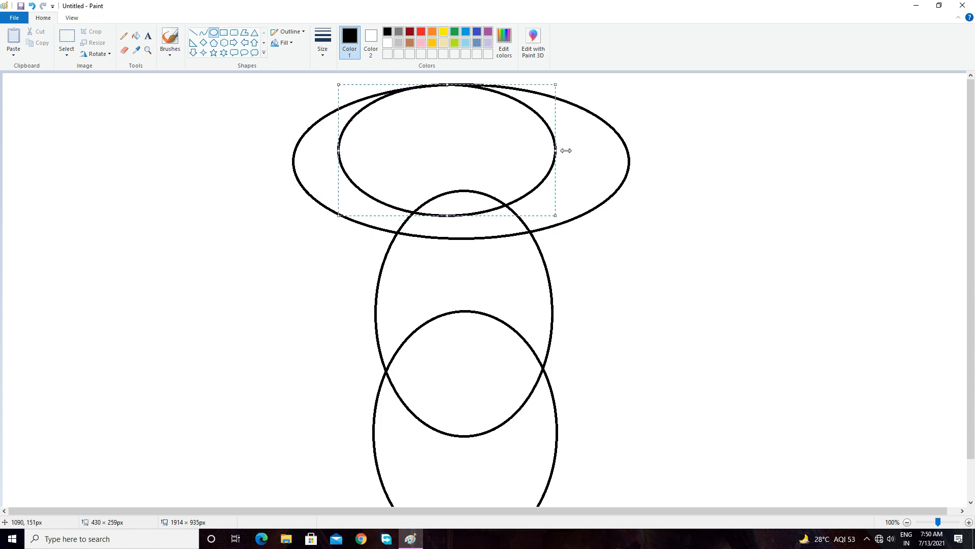
{"action": "left_click_drag", "start_coordinate": [555, 151], "coordinate": [584, 150]}
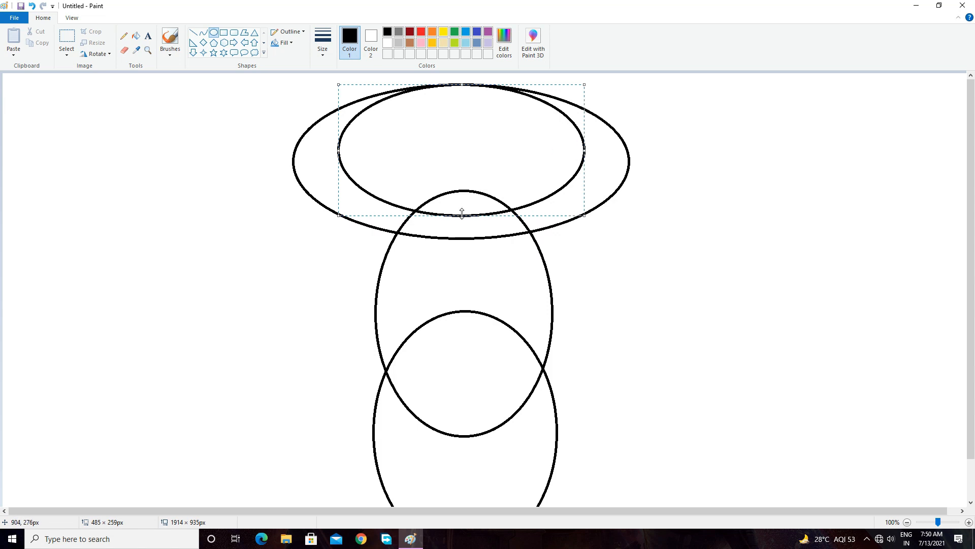
{"action": "mouse_move", "coordinate": [462, 215]}
{"action": "left_mouse_down"}
{"action": "mouse_move", "coordinate": [465, 194]}
{"action": "mouse_move", "coordinate": [465, 205]}
{"action": "left_mouse_up"}
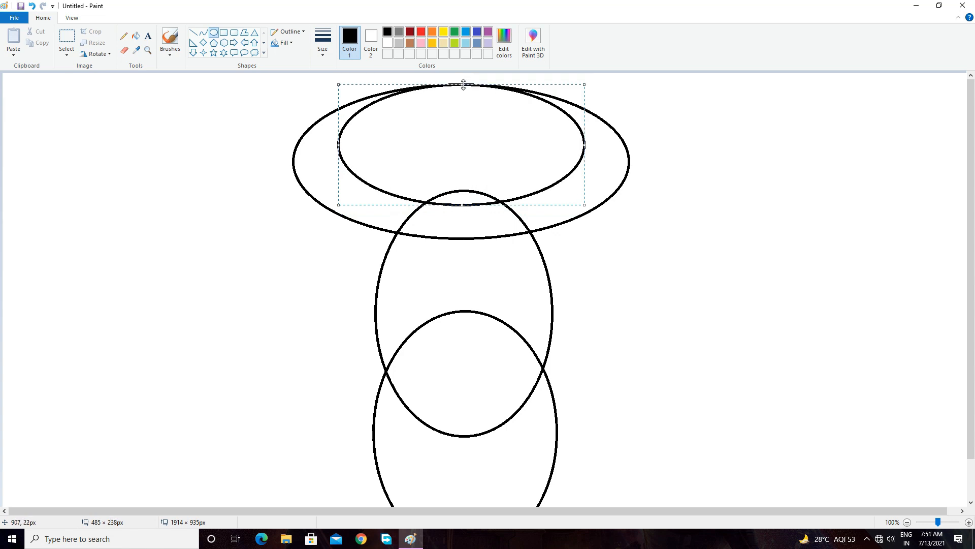
{"action": "left_click", "coordinate": [213, 178]}
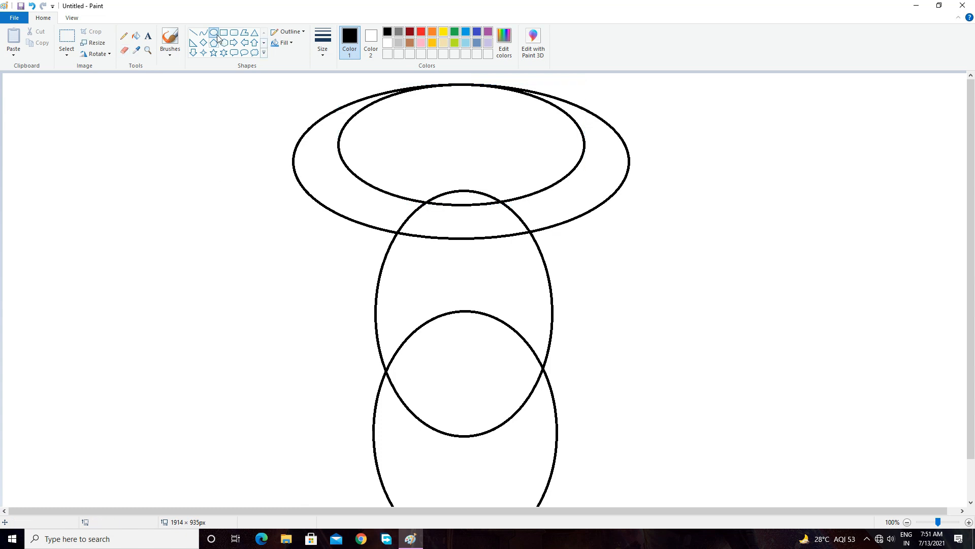
Step: Erase the horn ellipses' arcs inside the head and their shared top arc, leaving two separate pointed horns
{"action": "left_click", "coordinate": [125, 50]}
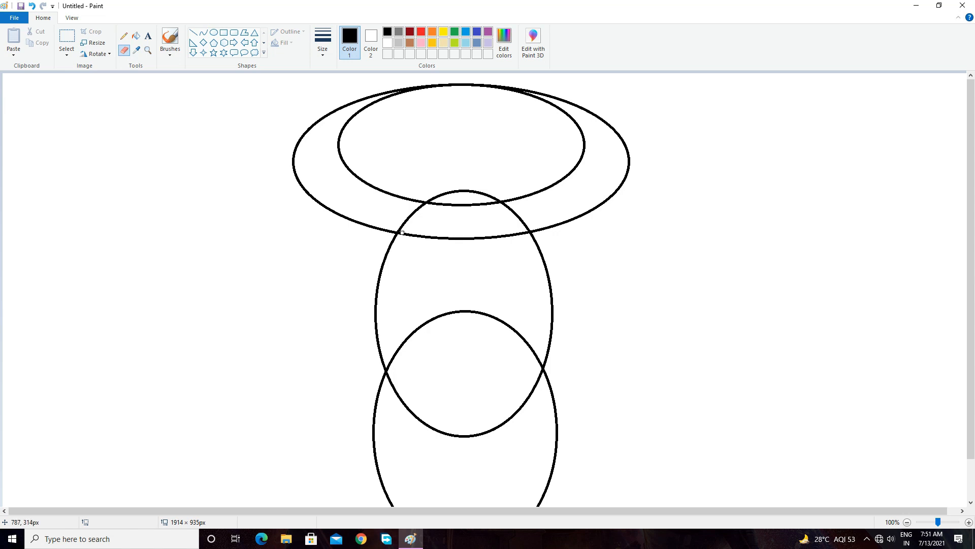
{"action": "left_click", "coordinate": [72, 18]}
{"action": "left_click", "coordinate": [7, 43]}
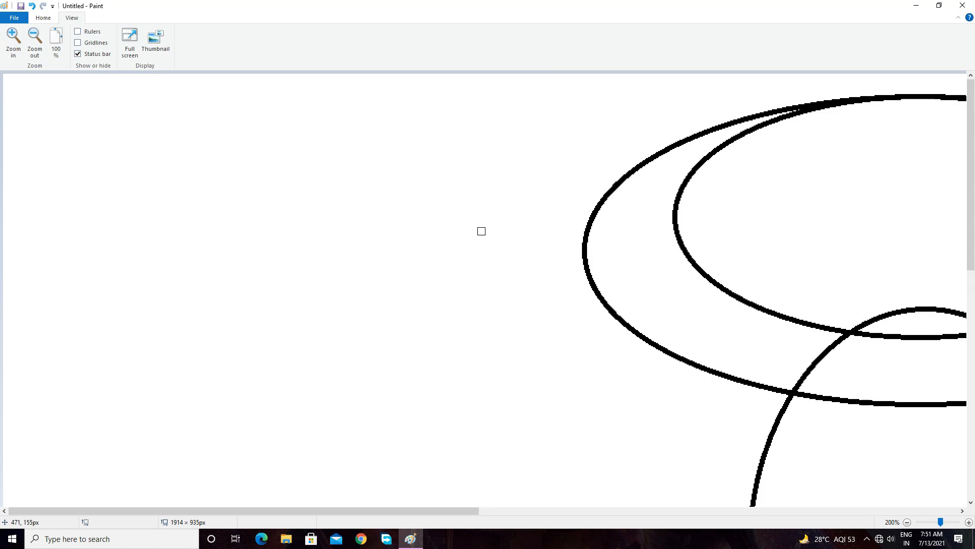
{"action": "left_click_drag", "start_coordinate": [333, 510], "coordinate": [584, 529]}
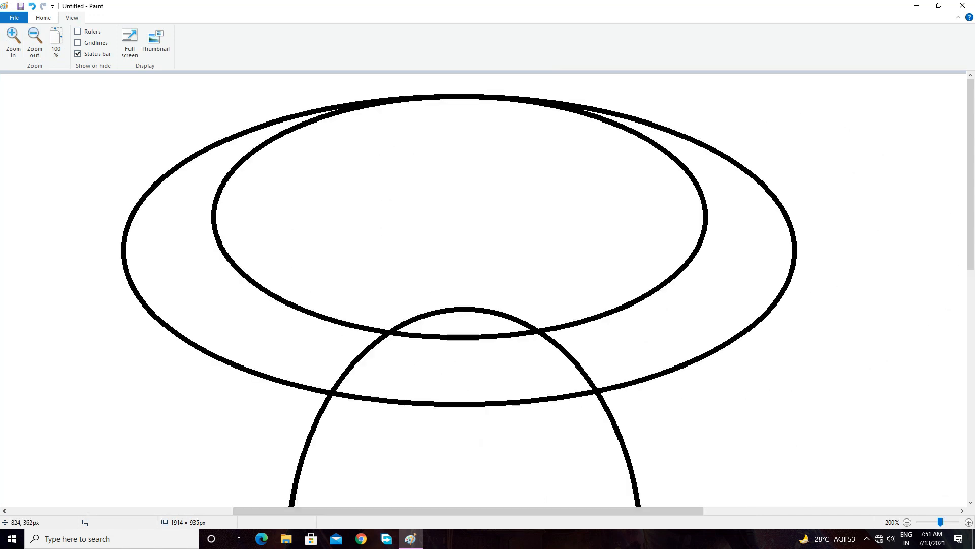
{"action": "mouse_move", "coordinate": [417, 360]}
{"action": "left_mouse_down"}
{"action": "mouse_move", "coordinate": [401, 333]}
{"action": "mouse_move", "coordinate": [527, 334]}
{"action": "left_mouse_up"}
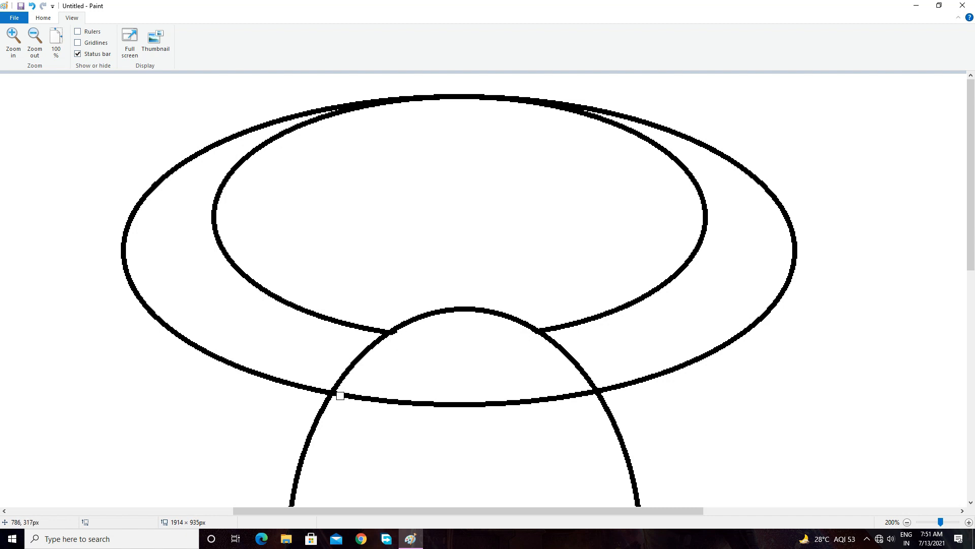
{"action": "mouse_move", "coordinate": [340, 397]}
{"action": "left_mouse_down"}
{"action": "mouse_move", "coordinate": [507, 405]}
{"action": "mouse_move", "coordinate": [573, 392]}
{"action": "mouse_move", "coordinate": [590, 401]}
{"action": "left_mouse_up"}
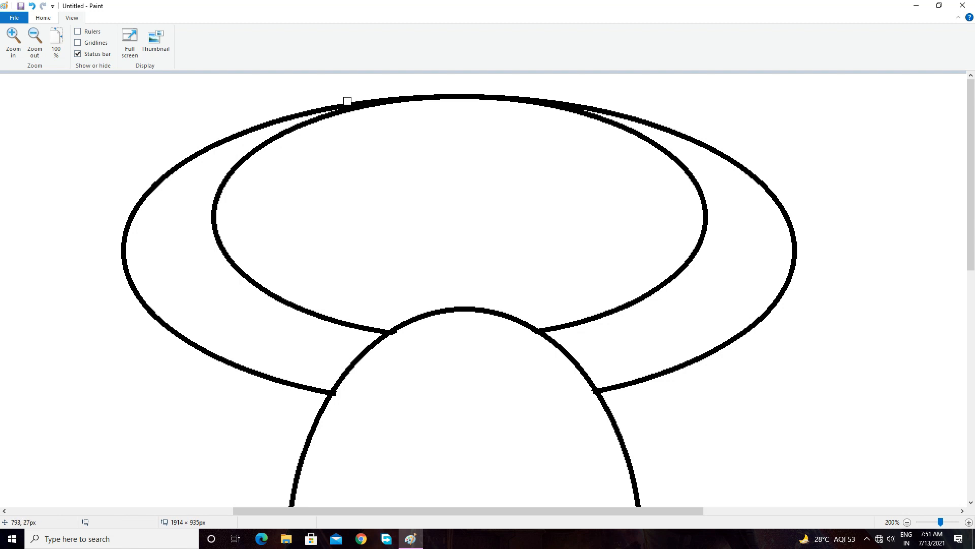
{"action": "left_click_drag", "start_coordinate": [346, 100], "coordinate": [575, 103]}
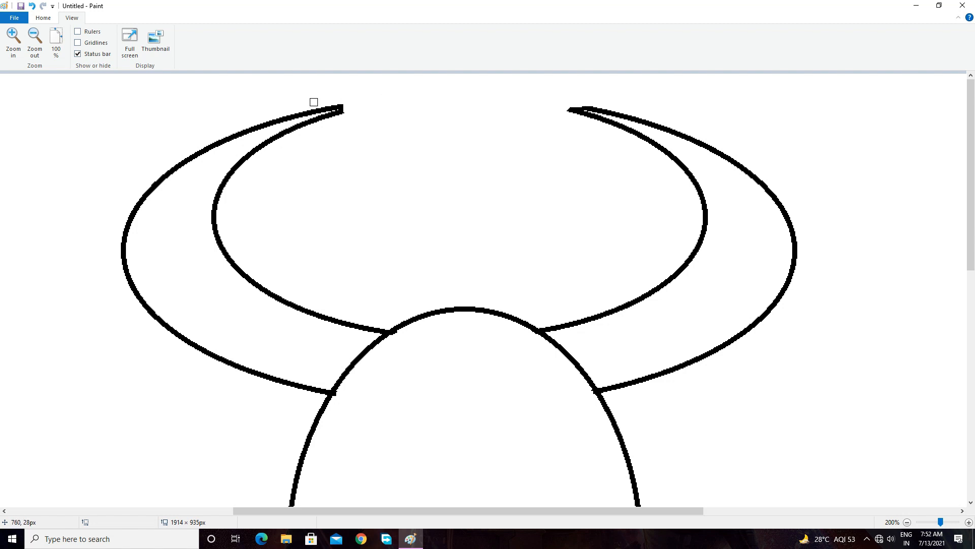
{"action": "left_click_drag", "start_coordinate": [313, 102], "coordinate": [359, 103]}
Step: Erase the lower ellipse's outline outside the head, including stray remnants, keeping only the muzzle arc within the head
{"action": "scroll", "coordinate": [409, 150], "scroll_direction": "down", "scroll_amount": 4}
{"action": "scroll", "coordinate": [412, 169], "scroll_direction": "down", "scroll_amount": 5}
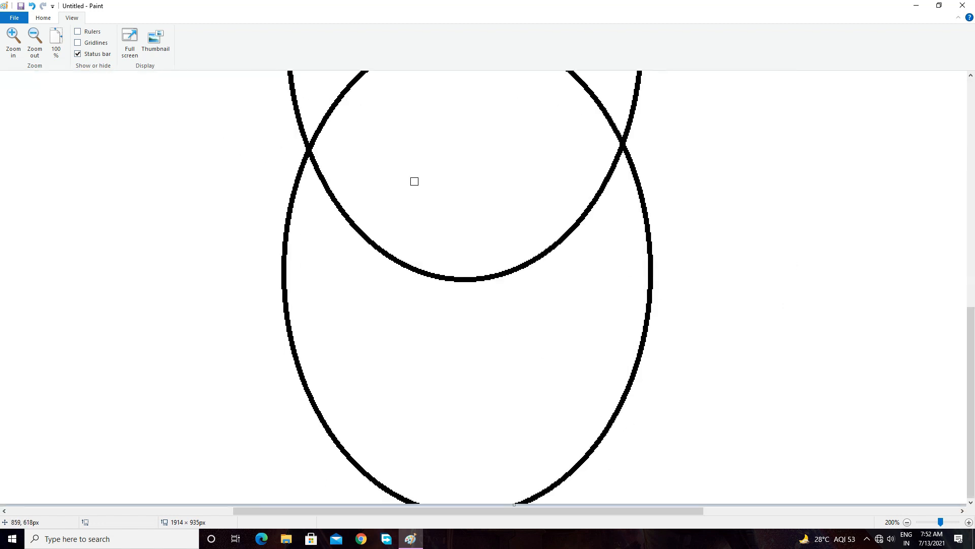
{"action": "mouse_move", "coordinate": [305, 155]}
{"action": "left_mouse_down"}
{"action": "mouse_move", "coordinate": [284, 241]}
{"action": "mouse_move", "coordinate": [296, 342]}
{"action": "mouse_move", "coordinate": [352, 459]}
{"action": "mouse_move", "coordinate": [315, 320]}
{"action": "left_mouse_up"}
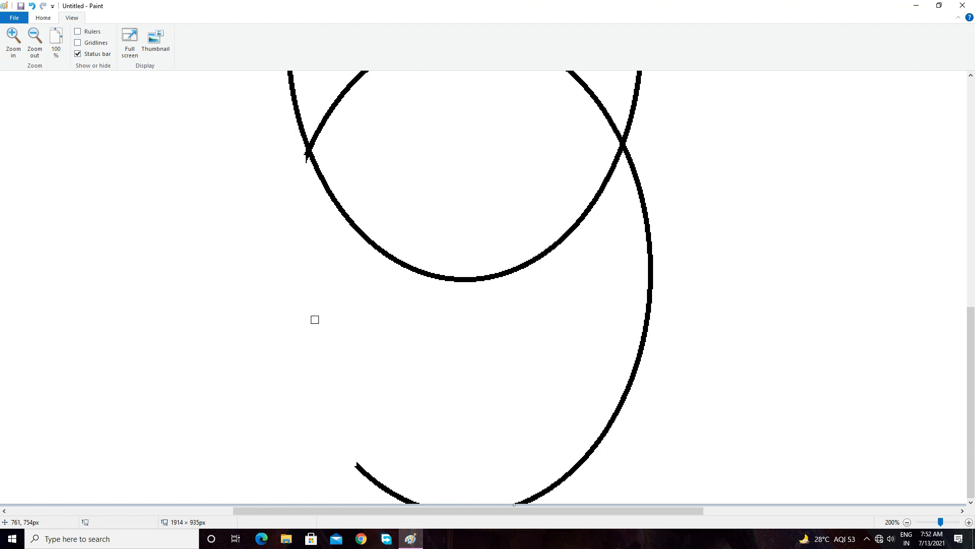
{"action": "left_click_drag", "start_coordinate": [301, 156], "coordinate": [300, 150]}
{"action": "mouse_move", "coordinate": [354, 462]}
{"action": "left_mouse_down"}
{"action": "mouse_move", "coordinate": [431, 504]}
{"action": "mouse_move", "coordinate": [549, 491]}
{"action": "mouse_move", "coordinate": [643, 385]}
{"action": "left_mouse_up"}
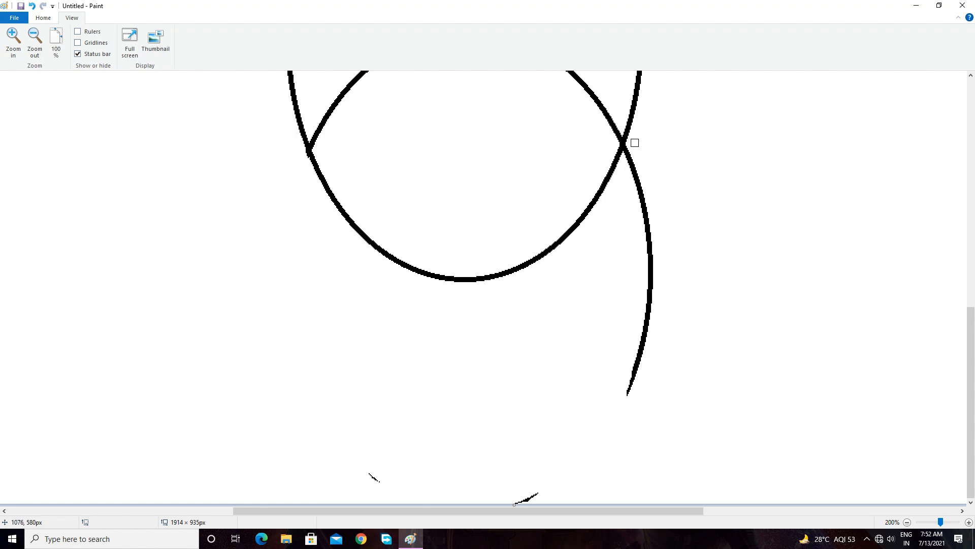
{"action": "mouse_move", "coordinate": [635, 142]}
{"action": "left_mouse_down"}
{"action": "mouse_move", "coordinate": [642, 195]}
{"action": "mouse_move", "coordinate": [628, 391]}
{"action": "left_mouse_up"}
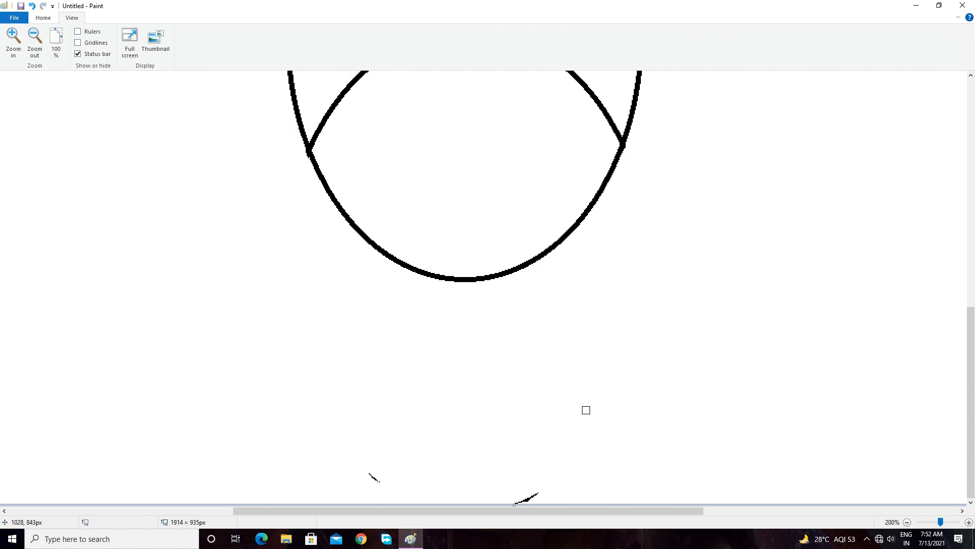
{"action": "left_click_drag", "start_coordinate": [538, 494], "coordinate": [521, 501]}
{"action": "left_click_drag", "start_coordinate": [379, 480], "coordinate": [383, 432]}
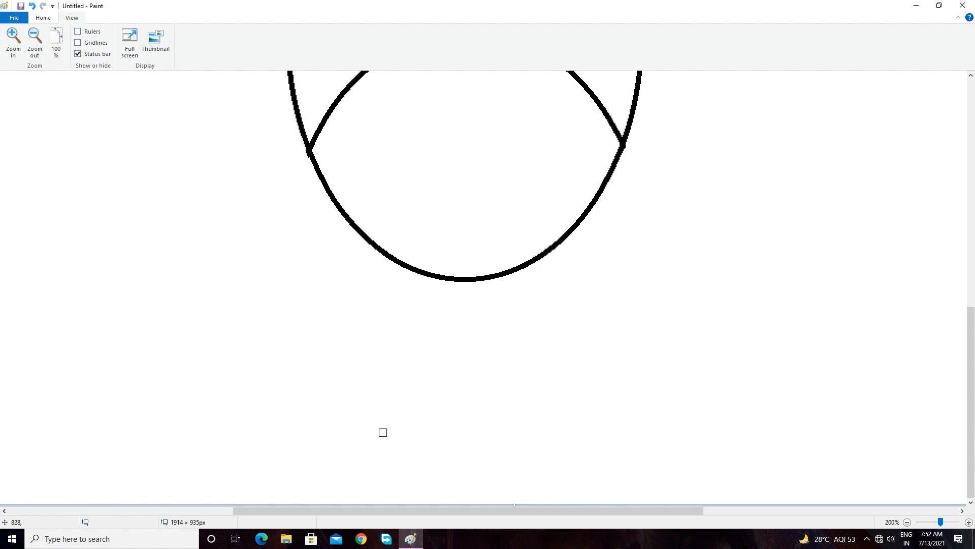
Step: Draw the right ear from two curves meeting in an outer point, the upper about 313 × 62 px and the lower about 330 × 62 px
{"action": "left_click", "coordinate": [34, 36]}
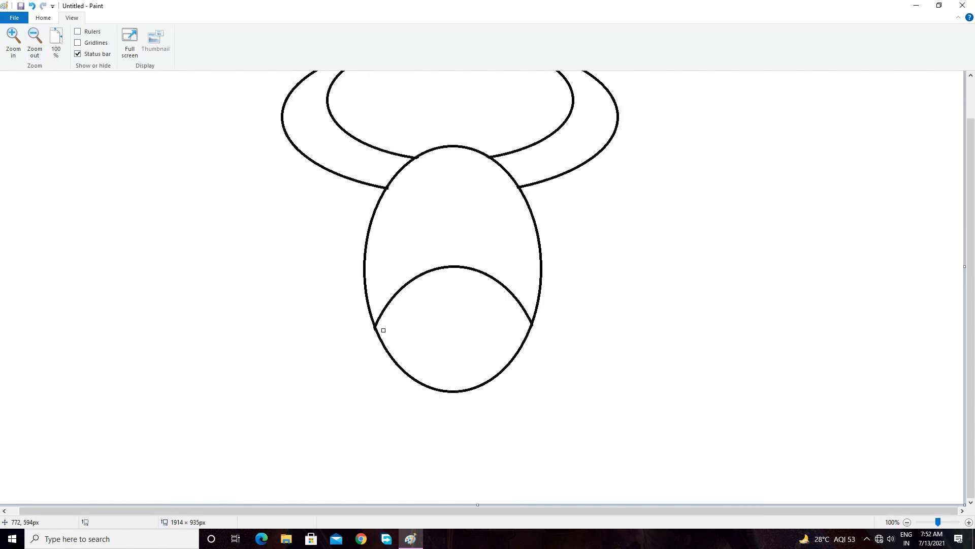
{"action": "scroll", "coordinate": [384, 330], "scroll_direction": "up", "scroll_amount": 2}
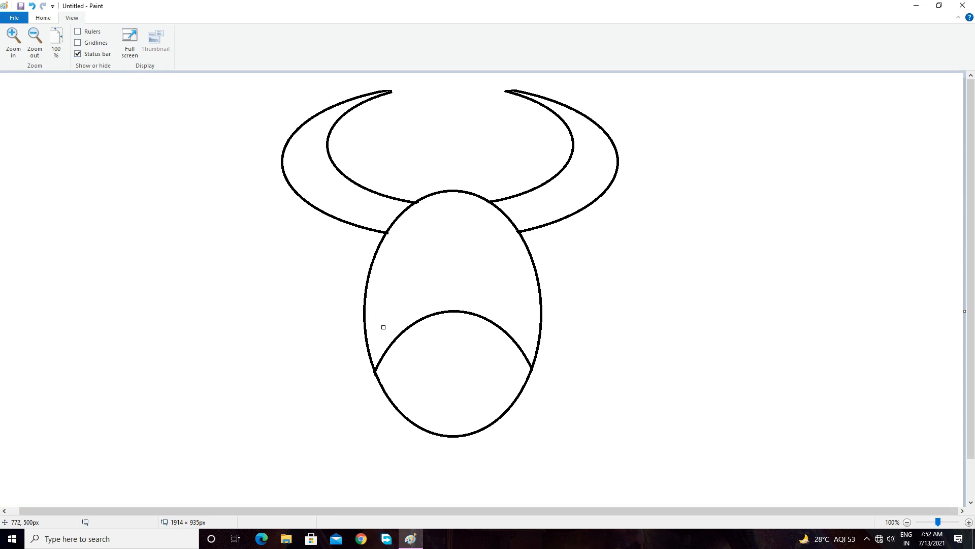
{"action": "left_click", "coordinate": [43, 18]}
{"action": "left_click", "coordinate": [203, 33]}
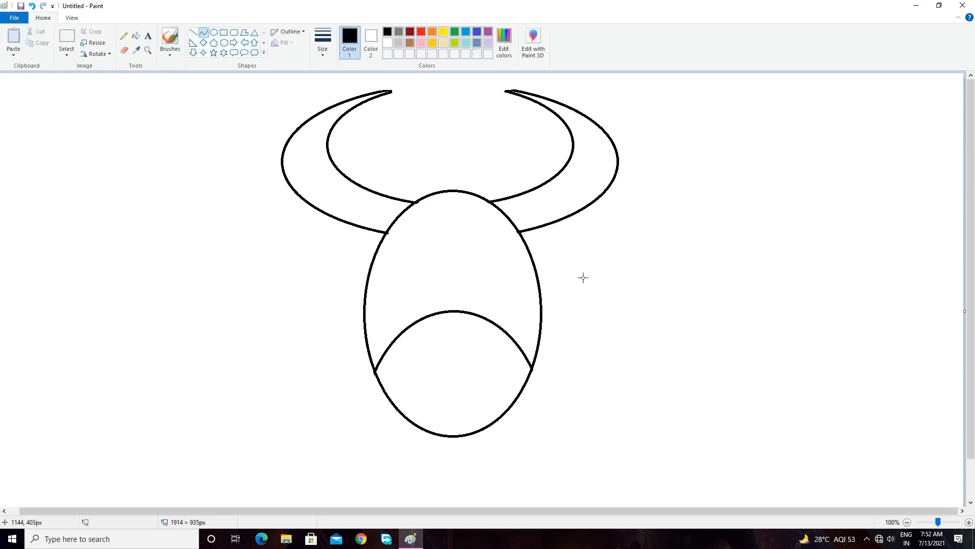
{"action": "left_click_drag", "start_coordinate": [545, 226], "coordinate": [704, 253]}
{"action": "left_click_drag", "start_coordinate": [616, 243], "coordinate": [611, 223]}
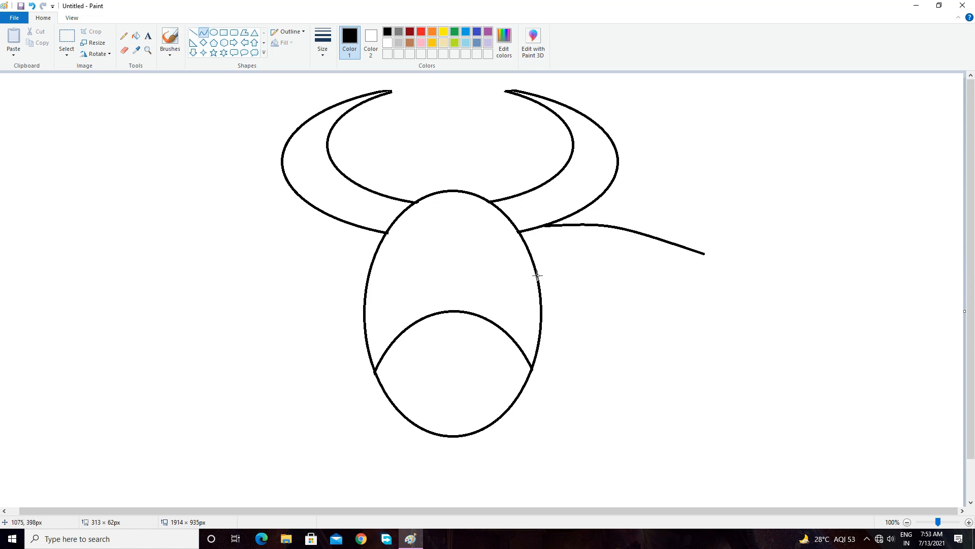
{"action": "left_click_drag", "start_coordinate": [537, 275], "coordinate": [704, 254]}
{"action": "mouse_move", "coordinate": [611, 268]}
{"action": "left_mouse_down"}
{"action": "mouse_move", "coordinate": [581, 279]}
{"action": "mouse_move", "coordinate": [629, 274]}
{"action": "mouse_move", "coordinate": [621, 265]}
{"action": "left_mouse_up"}
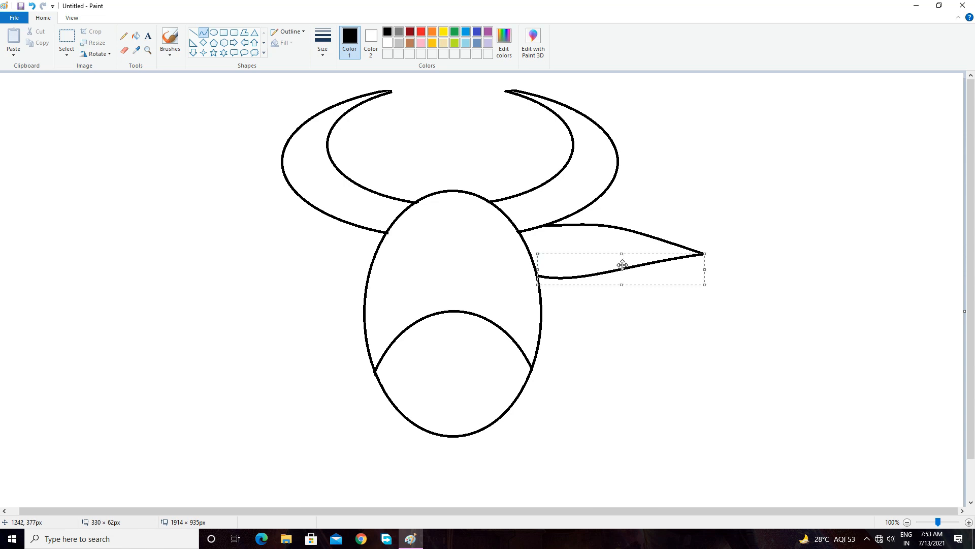
{"action": "key", "text": "Escape"}
Step: Draw the left ear from two curves meeting in an outer point, the upper about 318 × 42 px and the lower about 312 px wide
{"action": "left_click", "coordinate": [203, 32]}
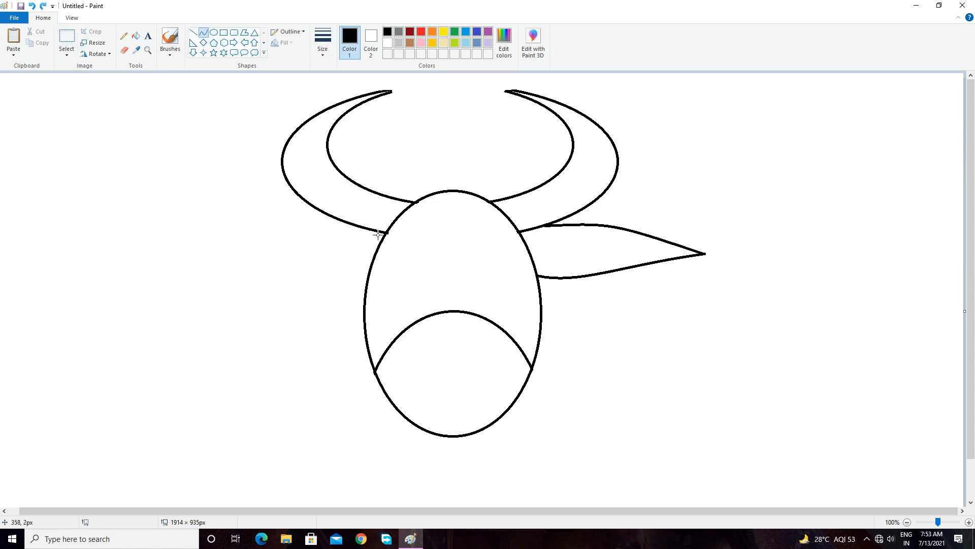
{"action": "left_click_drag", "start_coordinate": [373, 230], "coordinate": [208, 247]}
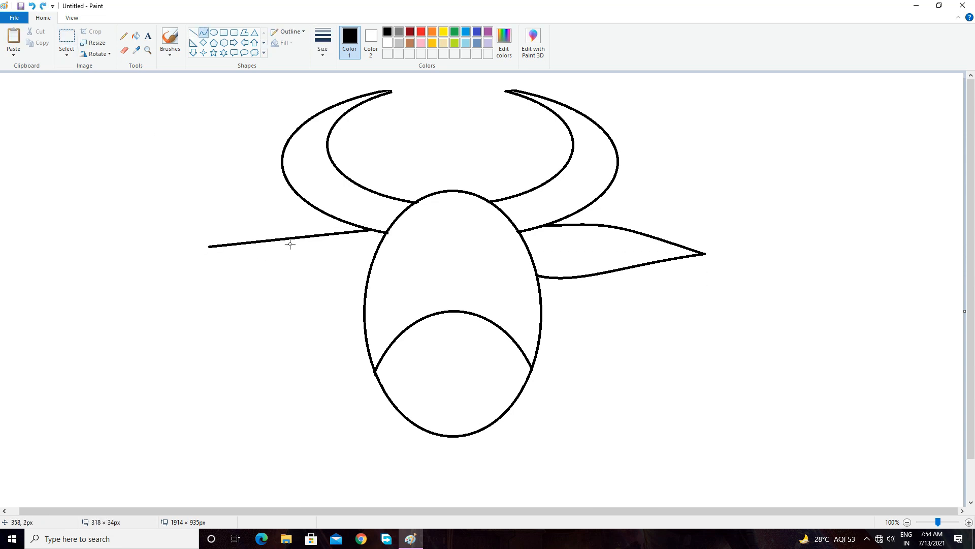
{"action": "left_click_drag", "start_coordinate": [290, 243], "coordinate": [283, 225]}
{"action": "left_click", "coordinate": [203, 32]}
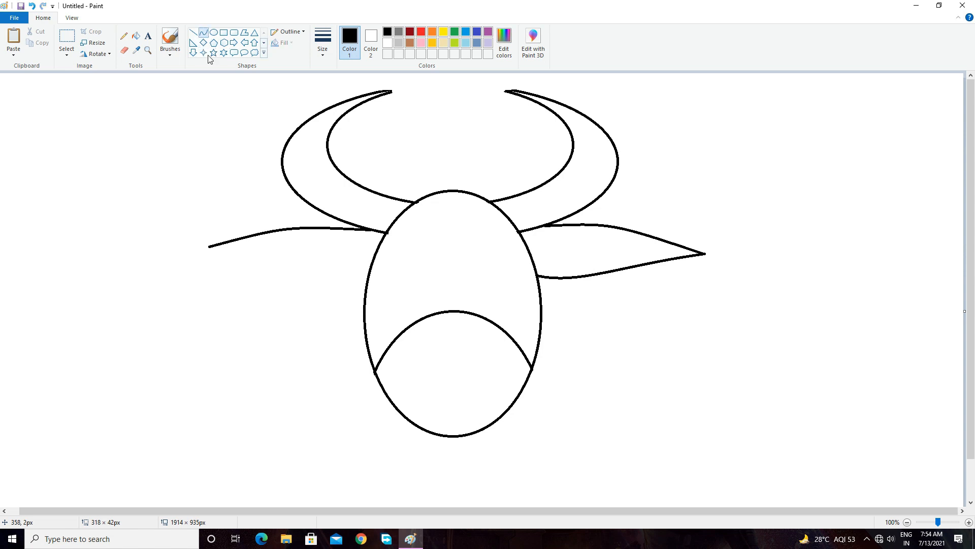
{"action": "left_click_drag", "start_coordinate": [210, 247], "coordinate": [368, 272]}
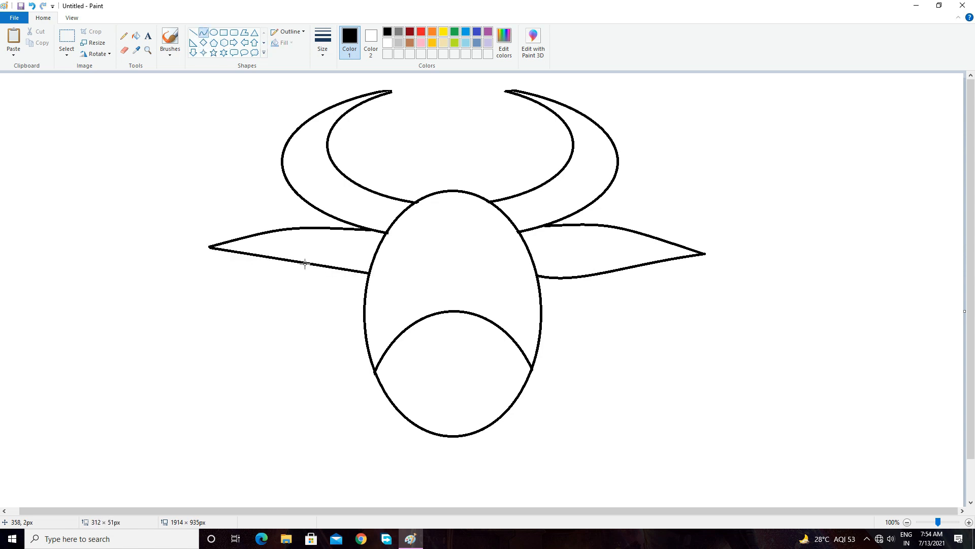
{"action": "mouse_move", "coordinate": [306, 263]}
{"action": "left_mouse_down"}
{"action": "mouse_move", "coordinate": [285, 266]}
{"action": "mouse_move", "coordinate": [313, 276]}
{"action": "mouse_move", "coordinate": [277, 259]}
{"action": "mouse_move", "coordinate": [301, 276]}
{"action": "left_mouse_up"}
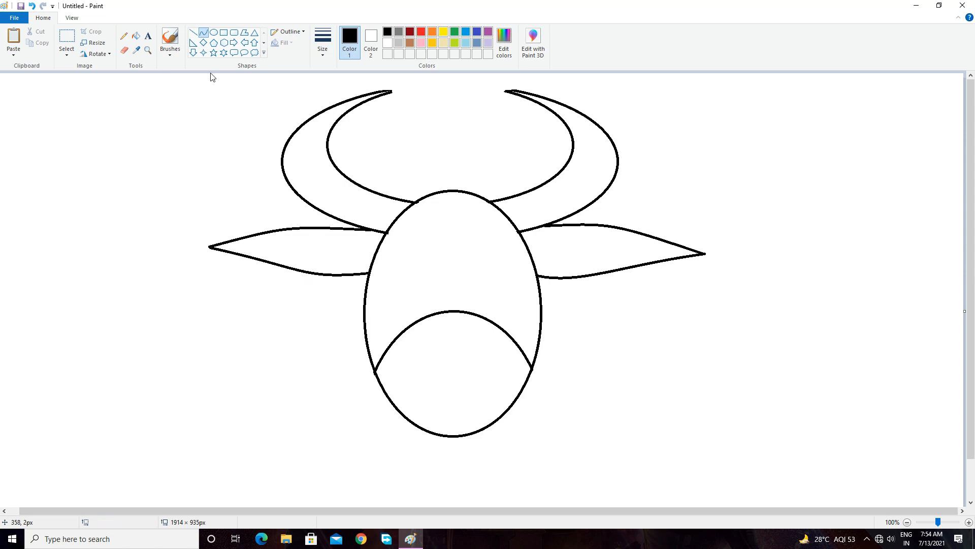
Step: Draw an upright ellipse about 86 × 112 px in the head's upper left as an eye, and nudge it slightly towards the outline
{"action": "left_click", "coordinate": [214, 32]}
{"action": "mouse_move", "coordinate": [431, 235]}
{"action": "left_mouse_down"}
{"action": "mouse_move", "coordinate": [390, 288]}
{"action": "mouse_move", "coordinate": [416, 266]}
{"action": "mouse_move", "coordinate": [434, 289]}
{"action": "left_mouse_up"}
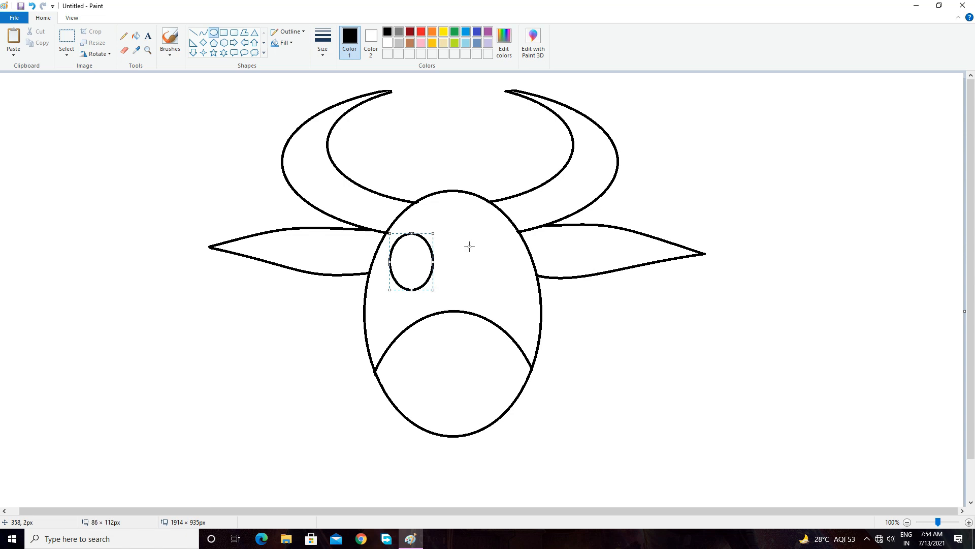
{"action": "mouse_move", "coordinate": [418, 259]}
{"action": "left_mouse_down"}
{"action": "mouse_move", "coordinate": [446, 261]}
{"action": "mouse_move", "coordinate": [415, 258]}
{"action": "left_mouse_up"}
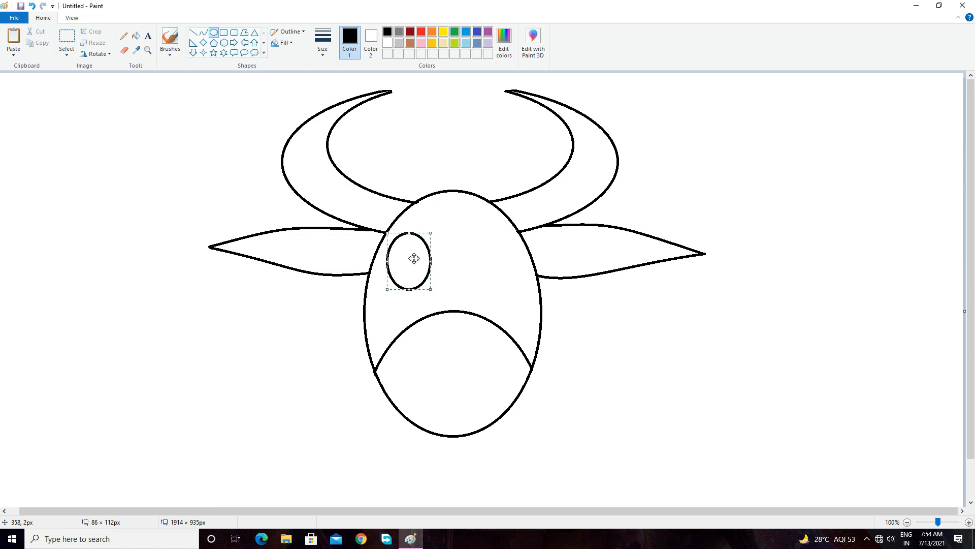
{"action": "left_click", "coordinate": [447, 251]}
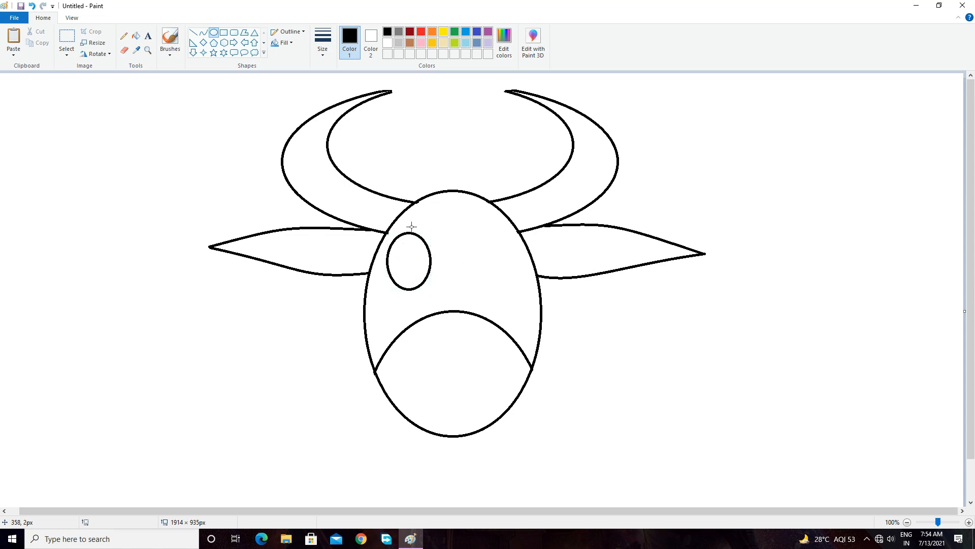
Step: Copy the left eye with a free-form selection and place the duplicate level with it on the right half of the head
{"action": "left_click", "coordinate": [67, 38]}
{"action": "left_click", "coordinate": [66, 52]}
{"action": "left_click", "coordinate": [79, 90]}
{"action": "mouse_move", "coordinate": [421, 226]}
{"action": "left_mouse_down"}
{"action": "mouse_move", "coordinate": [404, 226]}
{"action": "mouse_move", "coordinate": [436, 239]}
{"action": "mouse_move", "coordinate": [421, 224]}
{"action": "left_mouse_up"}
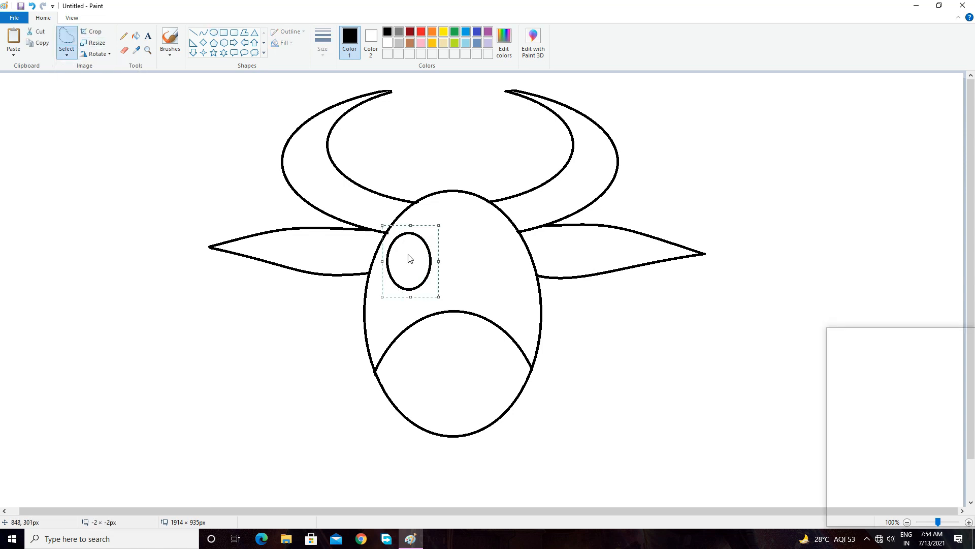
{"action": "left_click", "coordinate": [406, 255]}
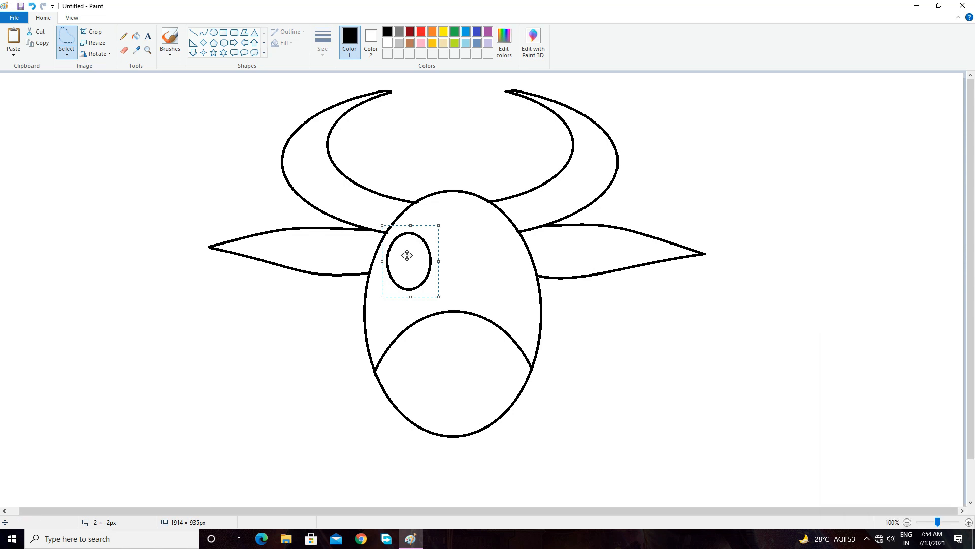
{"action": "key", "text": "ctrl+v"}
{"action": "left_click_drag", "start_coordinate": [22, 108], "coordinate": [480, 256]}
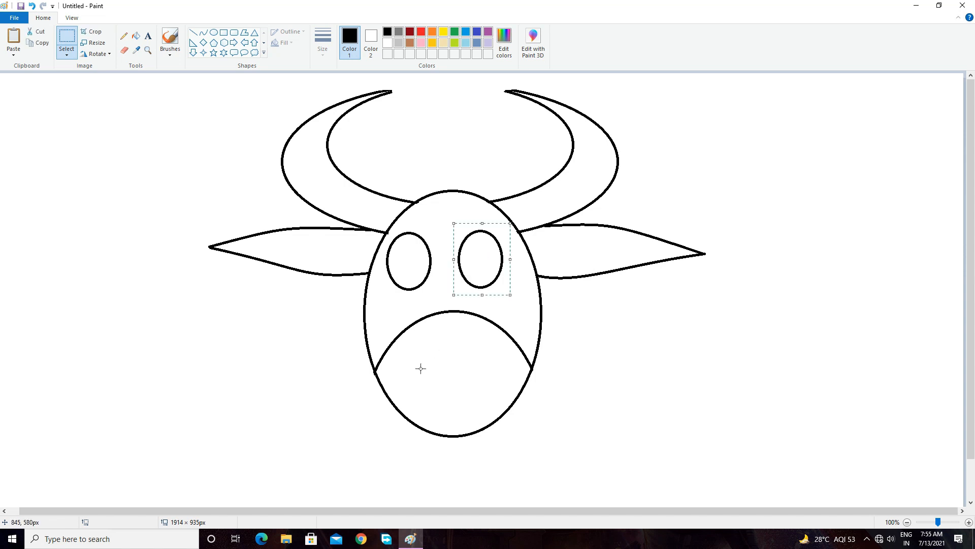
{"action": "left_click", "coordinate": [429, 342]}
Step: Draw two small upright ellipses side by side on the muzzle as nostrils, the left one about 29 × 39 px
{"action": "left_click", "coordinate": [214, 32]}
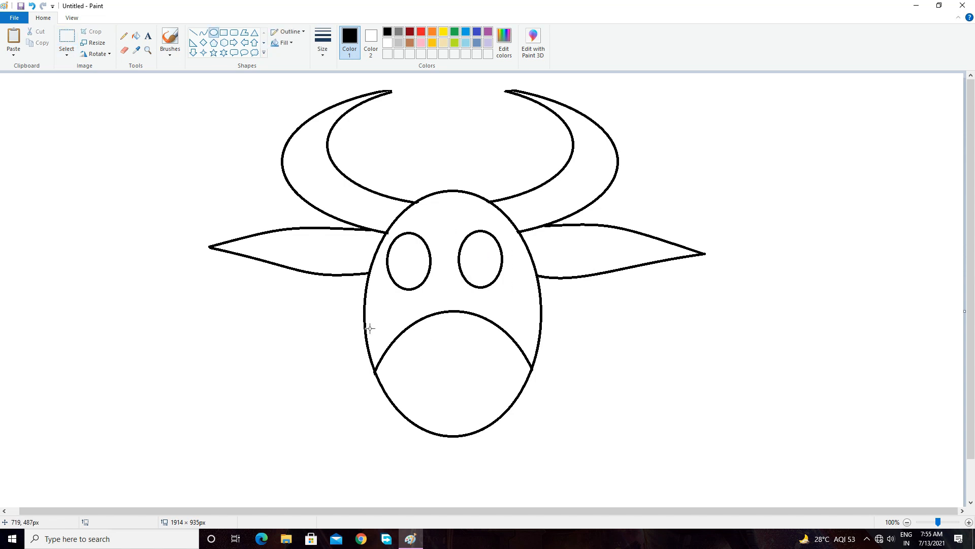
{"action": "left_click_drag", "start_coordinate": [429, 355], "coordinate": [414, 374]}
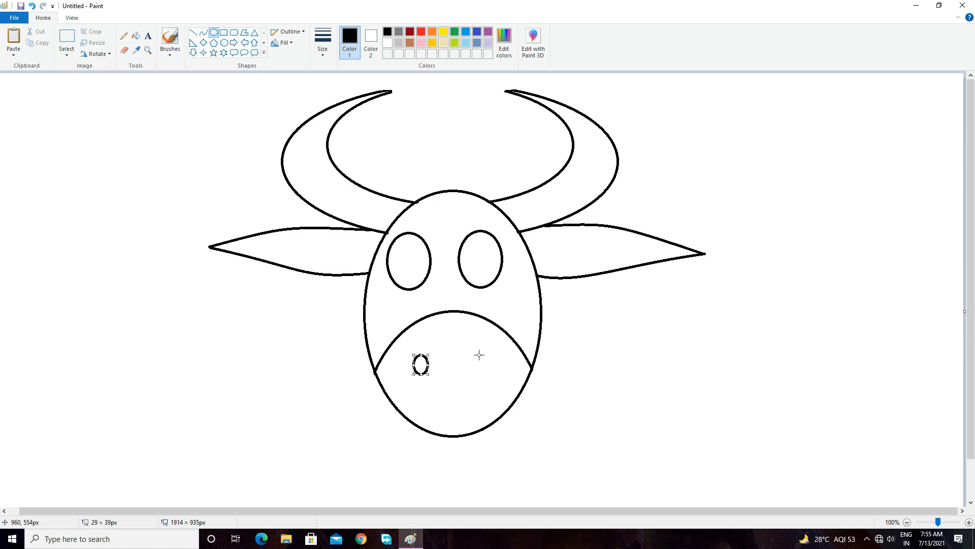
{"action": "left_click_drag", "start_coordinate": [471, 356], "coordinate": [458, 374]}
{"action": "left_click", "coordinate": [452, 352]}
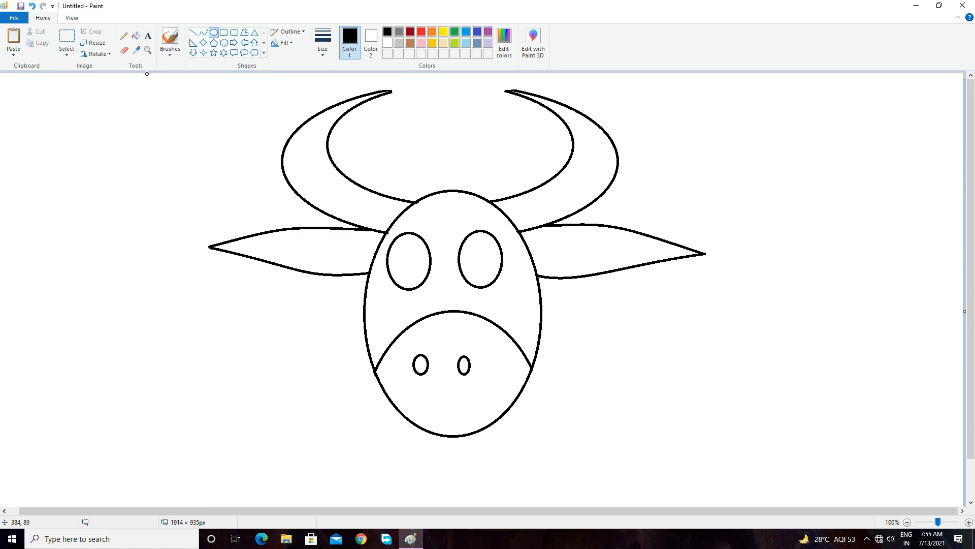
Step: Shift both nostrils slightly right to centre them on the muzzle, and draw a smiling mouth curve about 204 × 90 px below them
{"action": "left_click", "coordinate": [67, 38]}
{"action": "left_click_drag", "start_coordinate": [451, 356], "coordinate": [471, 367]}
{"action": "left_click", "coordinate": [409, 356]}
{"action": "left_click_drag", "start_coordinate": [407, 347], "coordinate": [433, 377]}
{"action": "mouse_move", "coordinate": [422, 365]}
{"action": "left_mouse_down"}
{"action": "mouse_move", "coordinate": [504, 378]}
{"action": "mouse_move", "coordinate": [452, 424]}
{"action": "left_mouse_up"}
{"action": "left_click", "coordinate": [461, 374]}
{"action": "left_click", "coordinate": [203, 32]}
Step: Draw an iris ellipse in the lower part of each eye, the left one about 57 × 76 px
{"action": "left_click", "coordinate": [214, 32]}
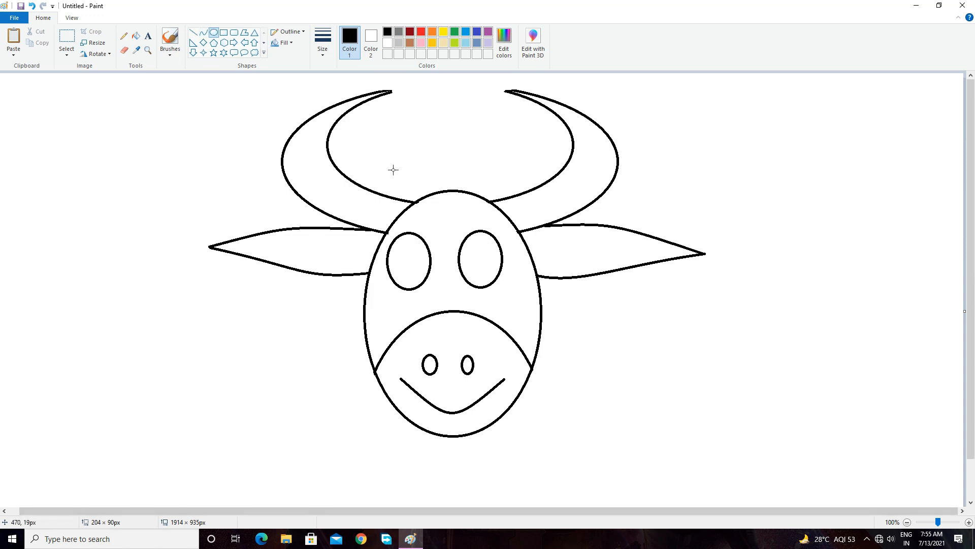
{"action": "mouse_move", "coordinate": [421, 251]}
{"action": "left_mouse_down"}
{"action": "mouse_move", "coordinate": [395, 289]}
{"action": "mouse_move", "coordinate": [426, 265]}
{"action": "left_mouse_up"}
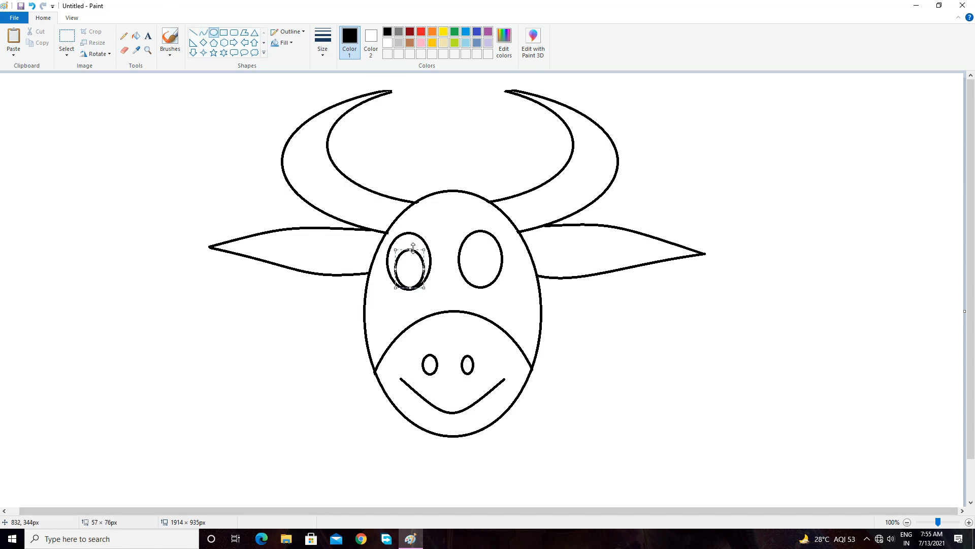
{"action": "left_click", "coordinate": [487, 259]}
{"action": "mouse_move", "coordinate": [493, 251]}
{"action": "left_mouse_down"}
{"action": "mouse_move", "coordinate": [467, 286]}
{"action": "mouse_move", "coordinate": [483, 247]}
{"action": "left_mouse_up"}
Step: Draw a pupil ellipse inside each iris, about 44 × 54 px left and 37 × 55 px right, and fill both black
{"action": "mouse_move", "coordinate": [419, 259]}
{"action": "left_mouse_down"}
{"action": "mouse_move", "coordinate": [399, 286]}
{"action": "mouse_move", "coordinate": [421, 270]}
{"action": "left_mouse_up"}
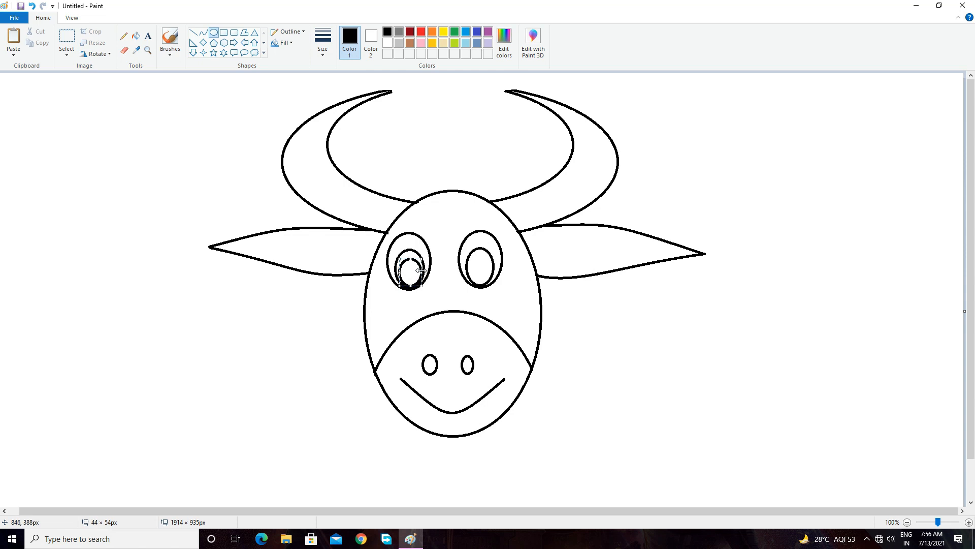
{"action": "mouse_move", "coordinate": [487, 260]}
{"action": "left_mouse_down"}
{"action": "mouse_move", "coordinate": [471, 282]}
{"action": "mouse_move", "coordinate": [480, 256]}
{"action": "mouse_move", "coordinate": [490, 285]}
{"action": "left_mouse_up"}
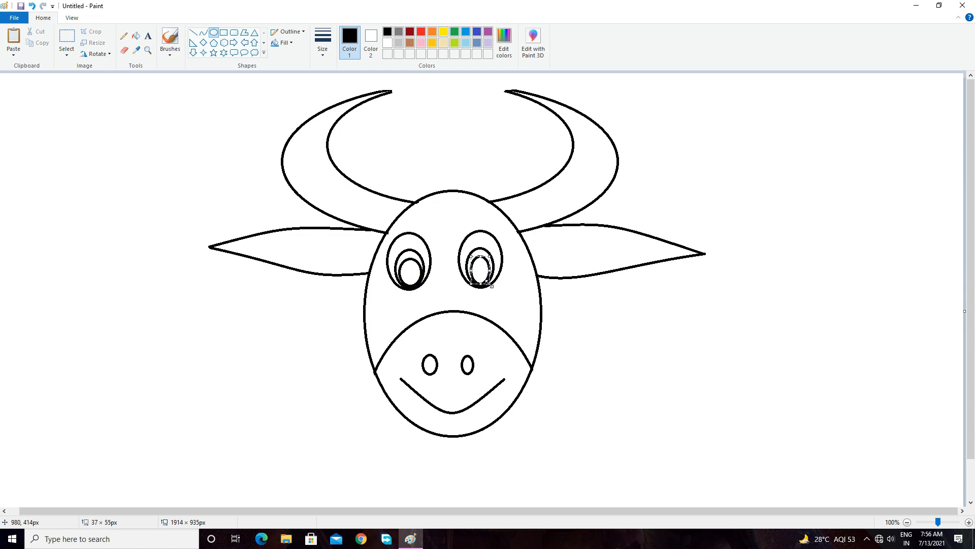
{"action": "left_click", "coordinate": [429, 307]}
{"action": "left_click", "coordinate": [135, 36]}
{"action": "left_click", "coordinate": [413, 273]}
{"action": "left_click", "coordinate": [482, 269]}
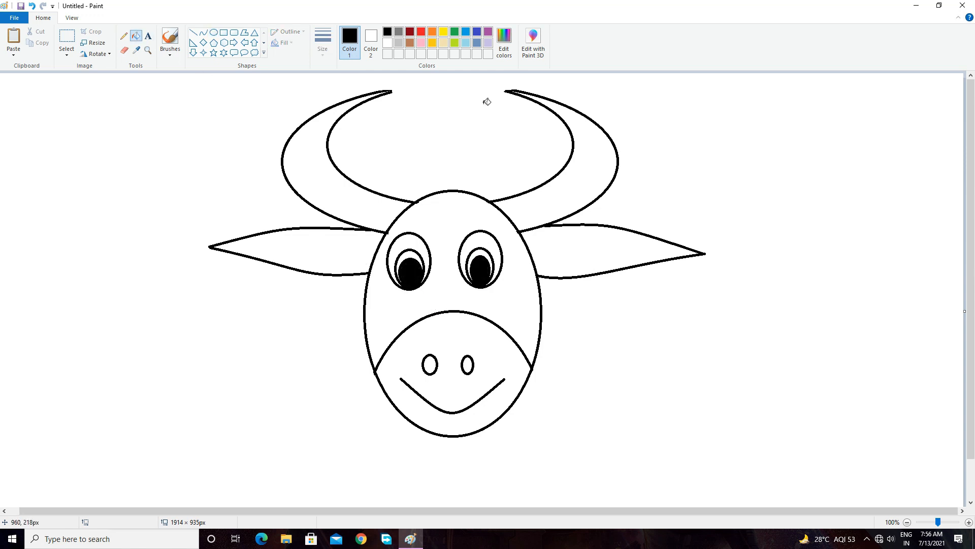
Step: Fill the right eye's iris with bright blue and the area around it with light blue
{"action": "left_click", "coordinate": [466, 42]}
{"action": "left_click", "coordinate": [481, 251]}
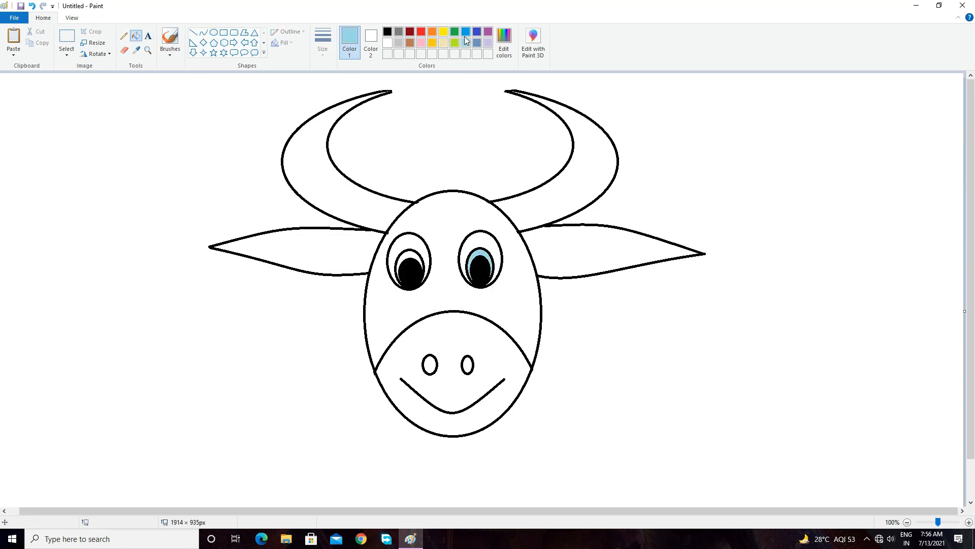
{"action": "left_click", "coordinate": [466, 32]}
{"action": "left_click", "coordinate": [481, 251]}
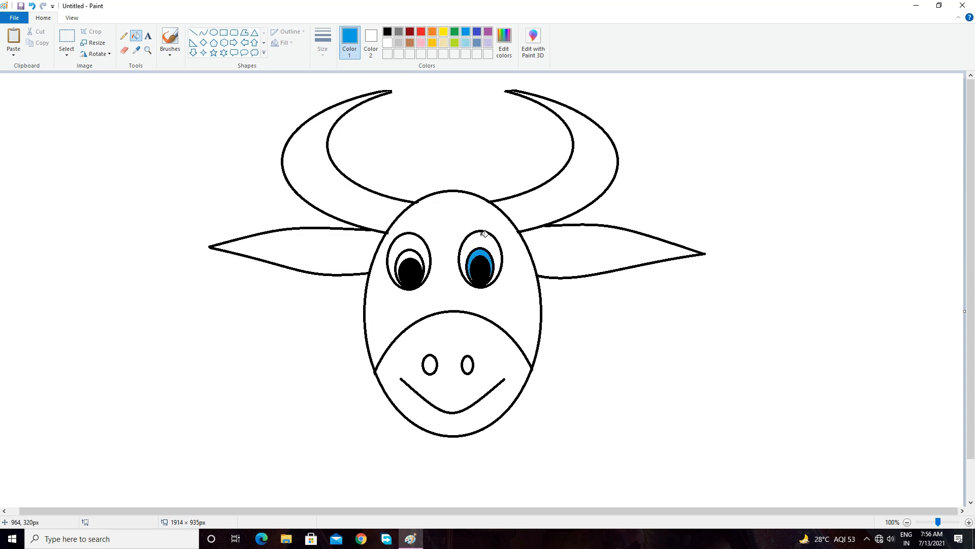
{"action": "left_click", "coordinate": [466, 43]}
{"action": "left_click", "coordinate": [482, 242]}
Step: Fill the left eye's iris bright blue and its surrounding area light blue to match the right eye
{"action": "left_click", "coordinate": [416, 251]}
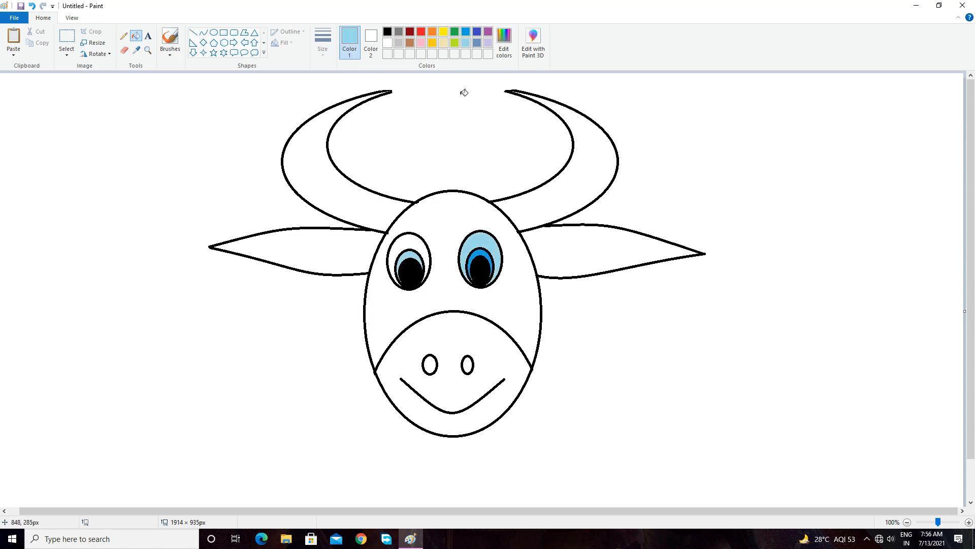
{"action": "left_click", "coordinate": [466, 34]}
{"action": "left_click", "coordinate": [412, 252]}
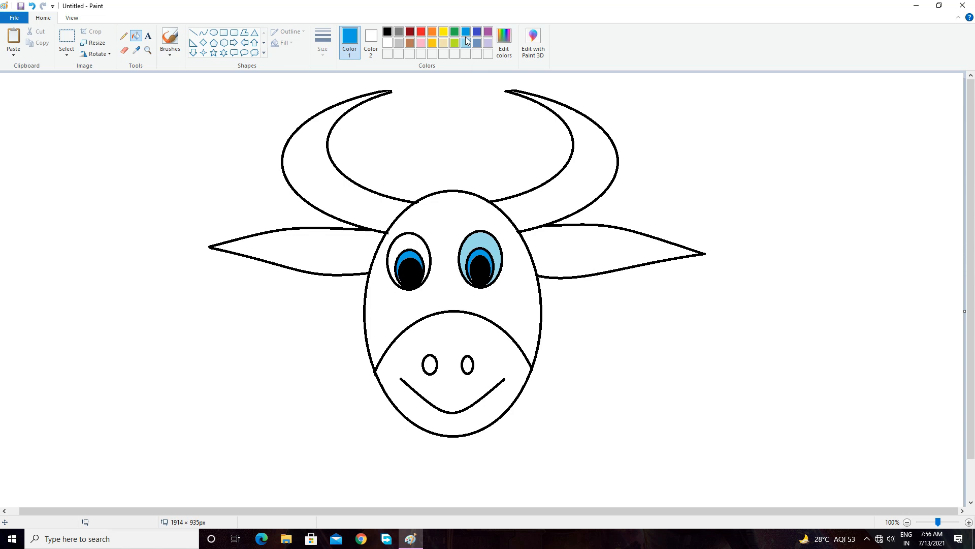
{"action": "left_click", "coordinate": [416, 241]}
{"action": "key", "text": "ctrl+z"}
{"action": "left_click", "coordinate": [466, 43]}
{"action": "left_click", "coordinate": [418, 242]}
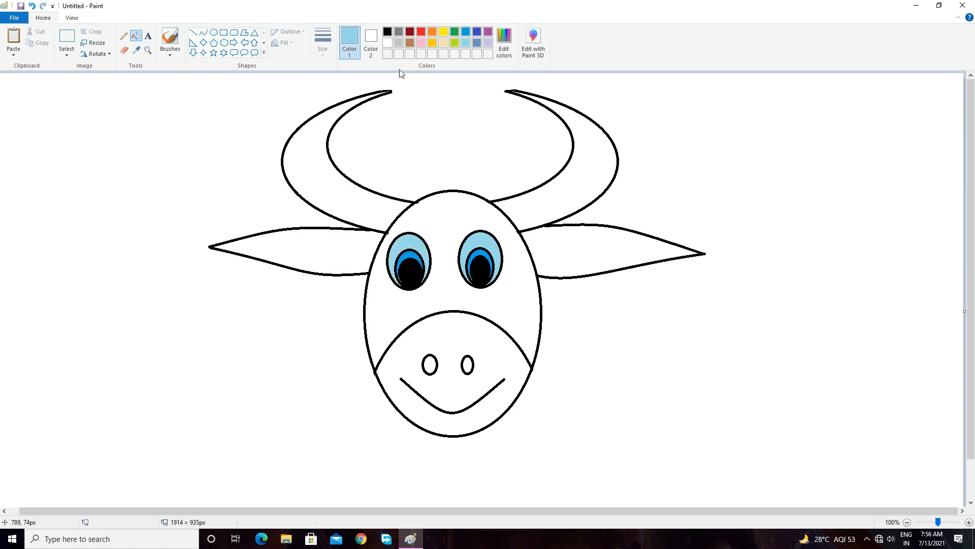
Step: Fill the upper head and both ears with brown, leaving the muzzle uncoloured
{"action": "left_click", "coordinate": [412, 46]}
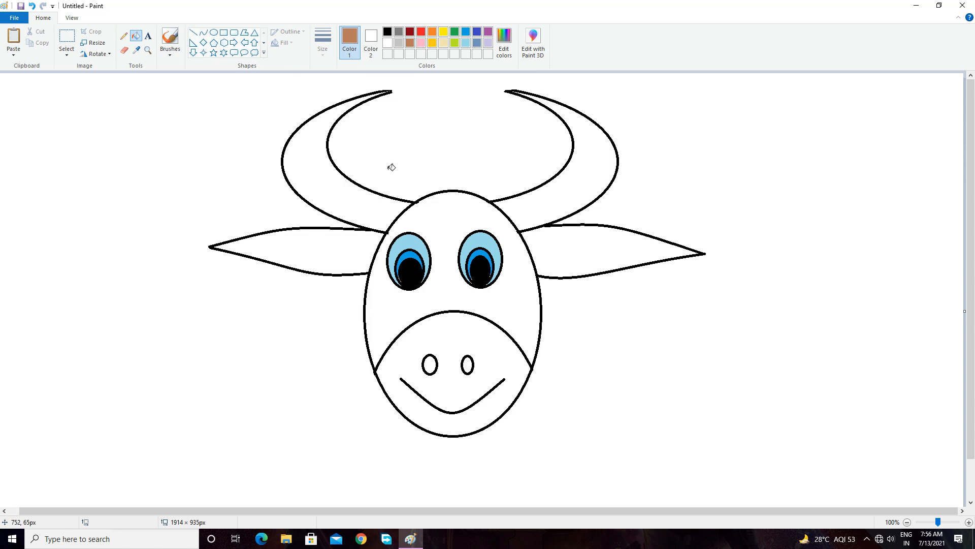
{"action": "left_click", "coordinate": [460, 194]}
{"action": "left_click", "coordinate": [338, 248]}
{"action": "left_click", "coordinate": [582, 239]}
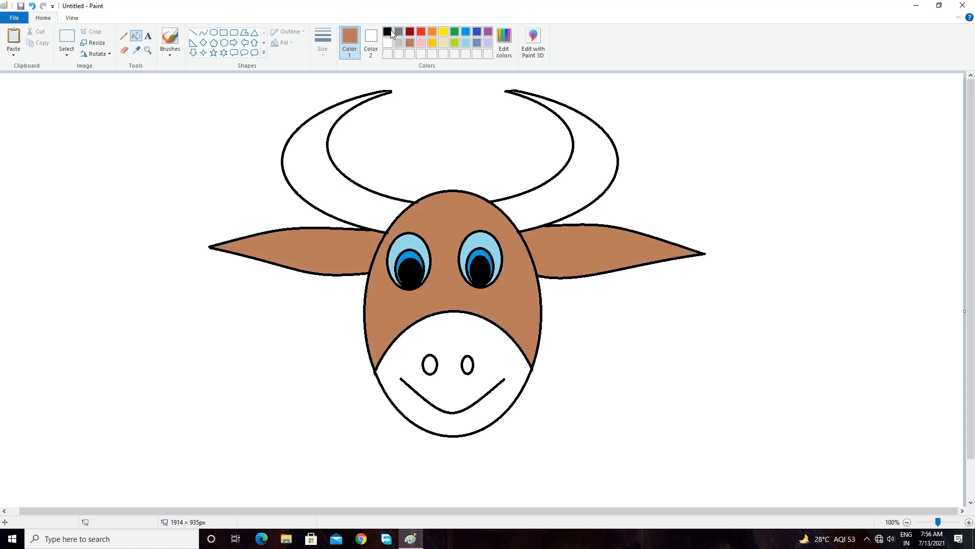
Step: Fill both horns with black
{"action": "left_click", "coordinate": [391, 32]}
{"action": "left_click", "coordinate": [326, 155]}
{"action": "left_click", "coordinate": [558, 192]}
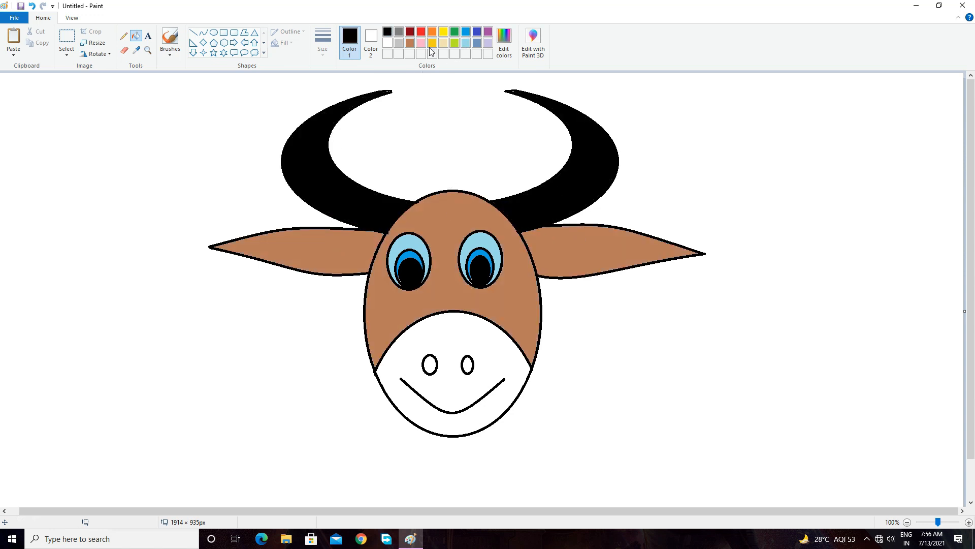
Step: Mix a light peach from orange by raising its luminosity to 194 (RGB 255, 197, 157), and fill the muzzle with it
{"action": "left_click", "coordinate": [432, 33]}
{"action": "left_click", "coordinate": [504, 43]}
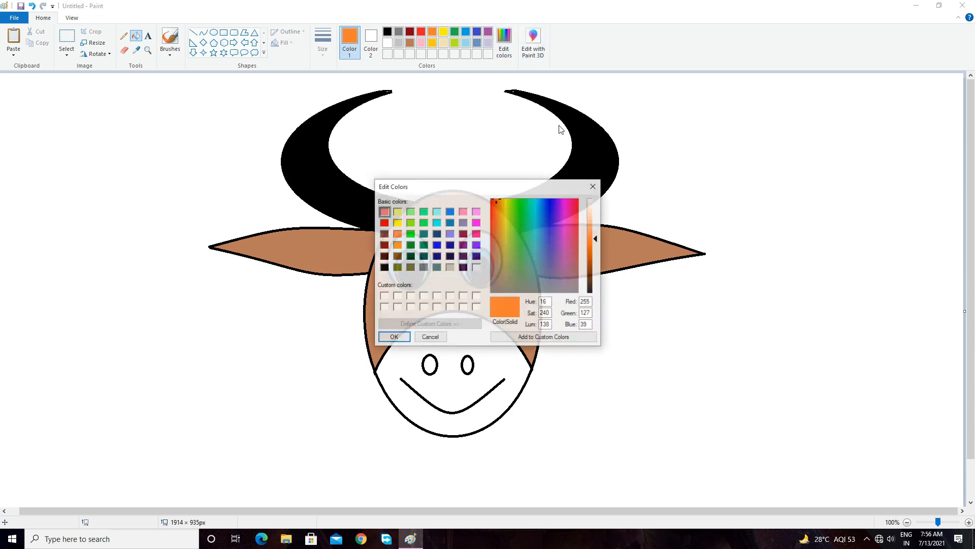
{"action": "left_click_drag", "start_coordinate": [598, 240], "coordinate": [597, 217]}
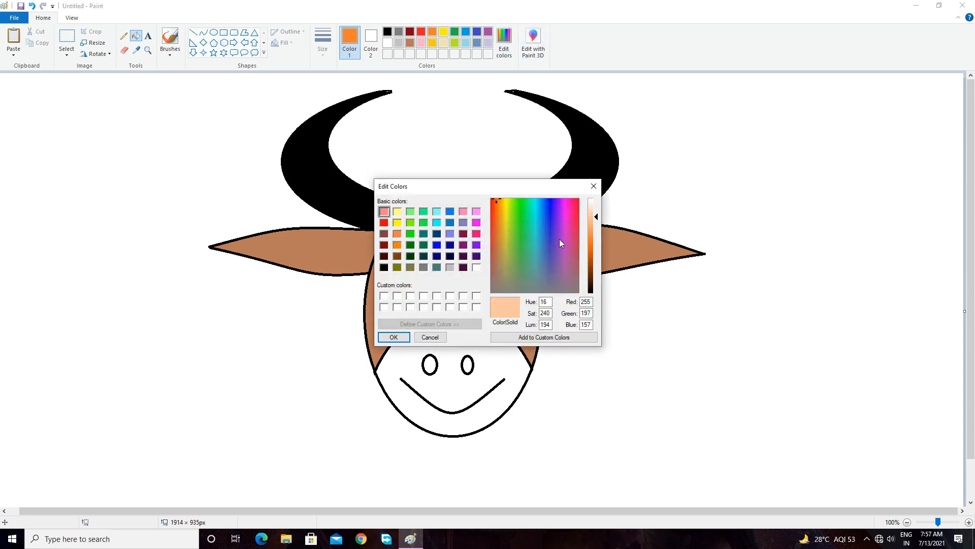
{"action": "left_click", "coordinate": [394, 337]}
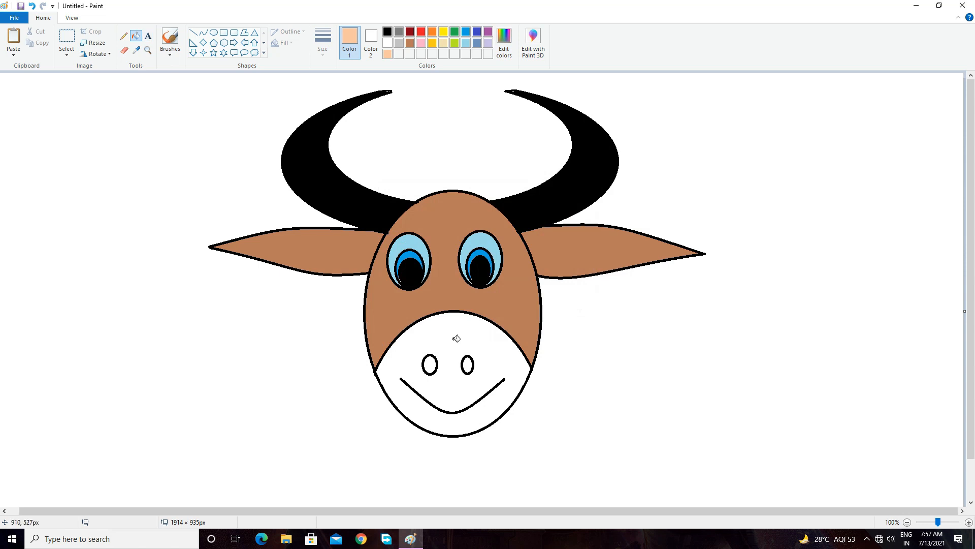
{"action": "left_click", "coordinate": [405, 328]}
Step: Mix a very dark grey by slightly lightening black, and fill both nostrils with it
{"action": "left_click", "coordinate": [388, 31]}
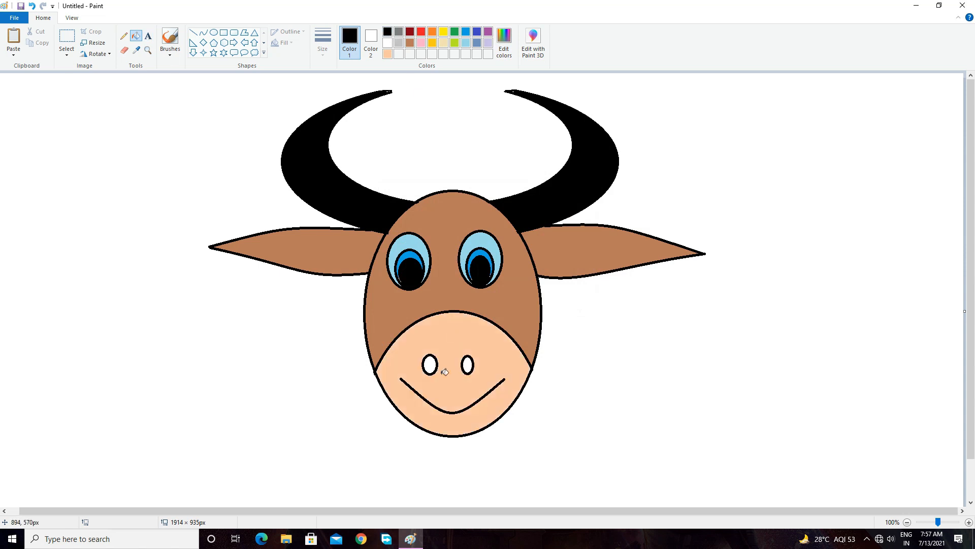
{"action": "left_click", "coordinate": [504, 43]}
{"action": "left_click_drag", "start_coordinate": [598, 285], "coordinate": [597, 276]}
{"action": "left_click", "coordinate": [410, 339]}
{"action": "left_click", "coordinate": [430, 365]}
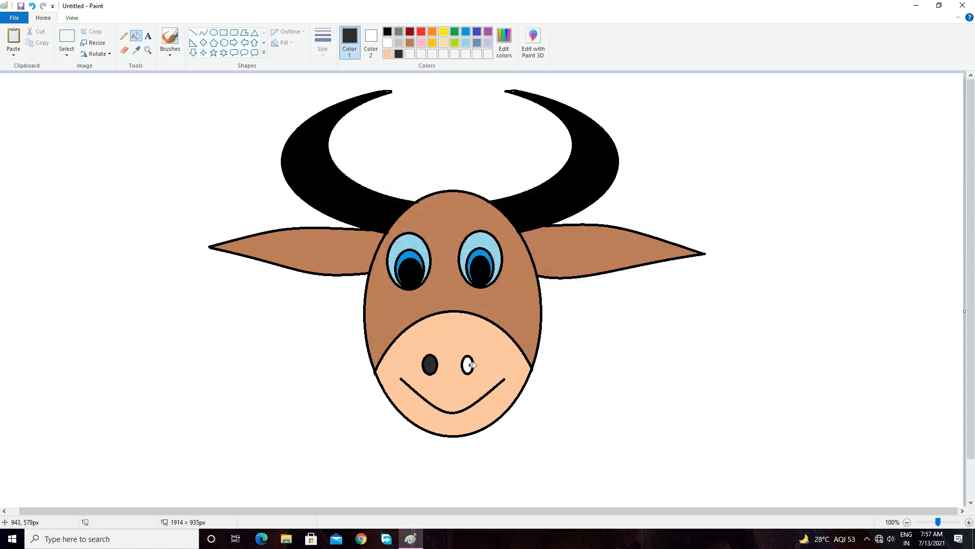
{"action": "left_click", "coordinate": [467, 364]}
Step: Draw two small black-outlined spots on the left ear, a round one near its middle and a flatter ellipse along the upper edge
{"action": "left_click", "coordinate": [214, 32]}
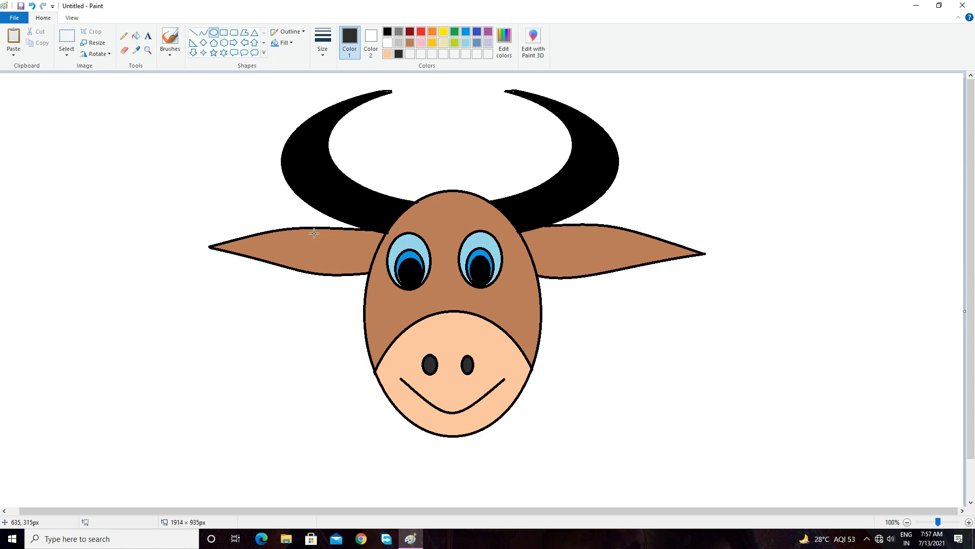
{"action": "left_click_drag", "start_coordinate": [329, 235], "coordinate": [317, 248]}
{"action": "left_click", "coordinate": [387, 32]}
{"action": "left_click", "coordinate": [288, 241]}
{"action": "left_click_drag", "start_coordinate": [263, 232], "coordinate": [280, 244]}
{"action": "left_click", "coordinate": [298, 252]}
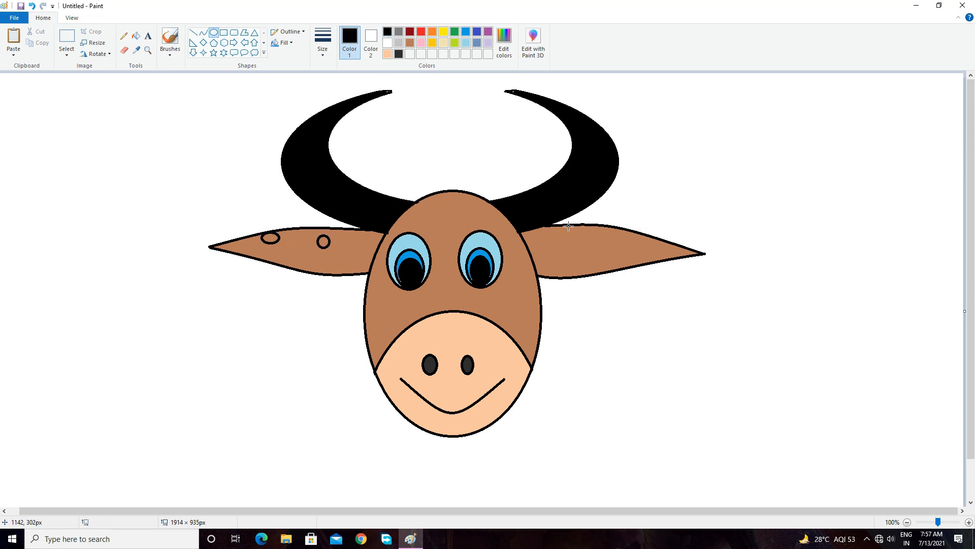
Step: Draw four small black-outlined oval spots on the right ear and a tall oval about 21 × 63 px along the face's right edge
{"action": "mouse_move", "coordinate": [568, 227]}
{"action": "left_mouse_down"}
{"action": "mouse_move", "coordinate": [548, 240]}
{"action": "mouse_move", "coordinate": [609, 262]}
{"action": "left_mouse_up"}
{"action": "left_click_drag", "start_coordinate": [603, 227], "coordinate": [615, 235]}
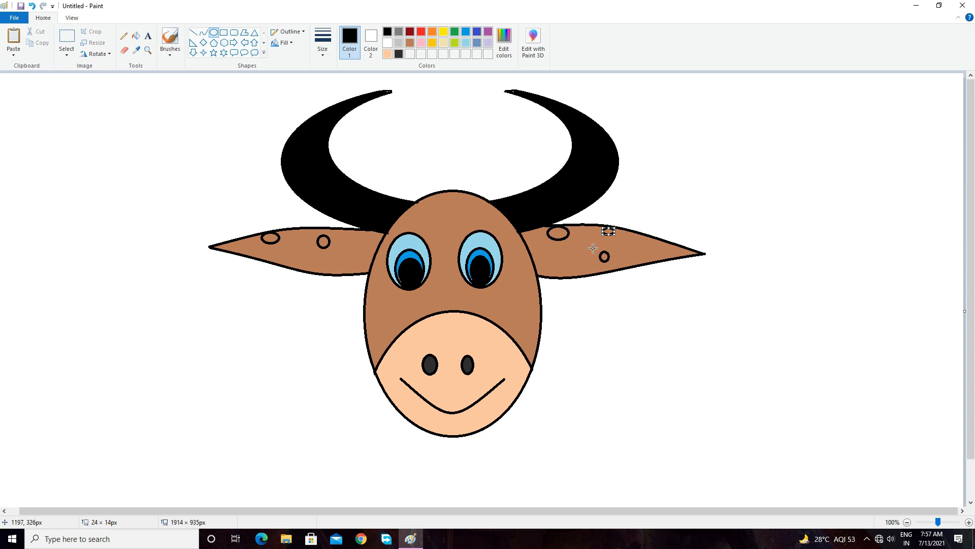
{"action": "left_click_drag", "start_coordinate": [571, 264], "coordinate": [528, 336]}
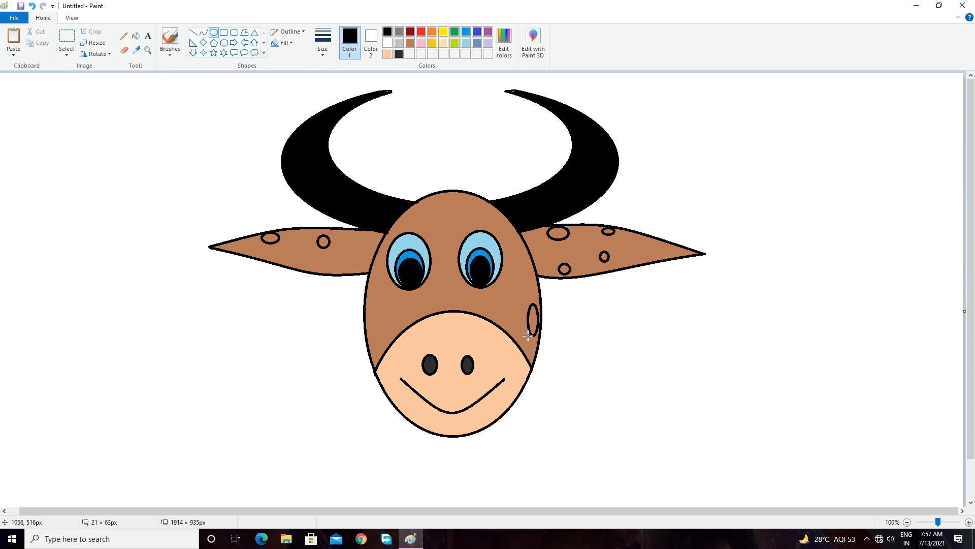
Step: Draw two small oval spots on the forehead, a narrow upright one at the face's left edge and a tiny one about 6 × 11 px above the muzzle
{"action": "left_click_drag", "start_coordinate": [477, 203], "coordinate": [468, 212]}
{"action": "left_click_drag", "start_coordinate": [381, 295], "coordinate": [373, 319]}
{"action": "left_click_drag", "start_coordinate": [419, 208], "coordinate": [415, 218]}
{"action": "left_click_drag", "start_coordinate": [477, 302], "coordinate": [479, 308]}
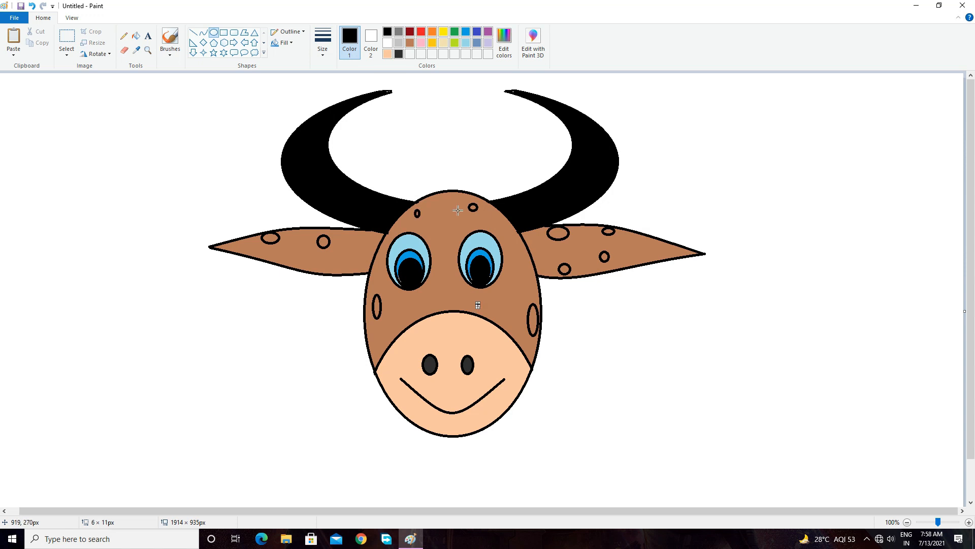
Step: Fill all the outlined spots on both ears and the face with black
{"action": "left_click", "coordinate": [136, 36]}
{"action": "left_click", "coordinate": [270, 237]}
{"action": "left_click", "coordinate": [324, 241]}
{"action": "left_click", "coordinate": [377, 307]}
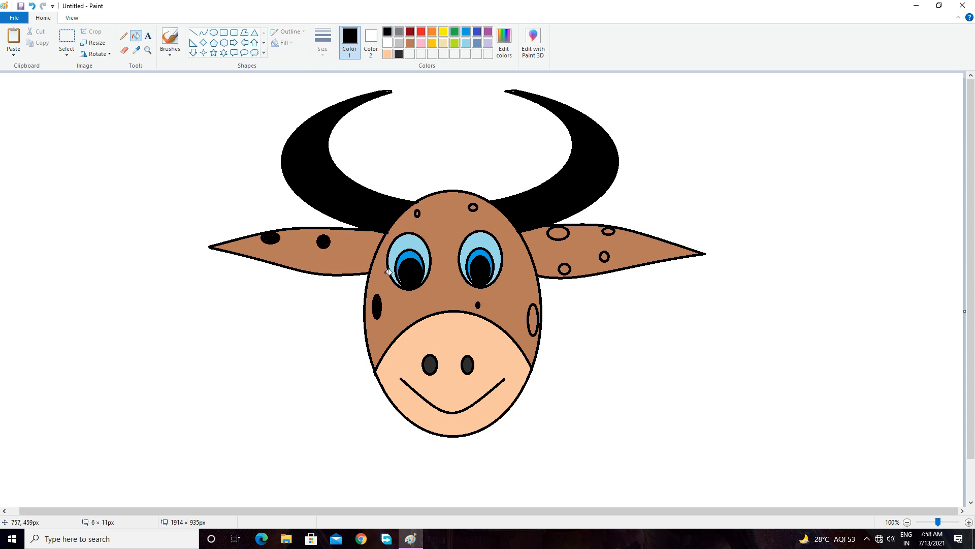
{"action": "left_click", "coordinate": [534, 319]}
{"action": "left_click", "coordinate": [564, 268]}
{"action": "left_click", "coordinate": [559, 232]}
{"action": "left_click", "coordinate": [608, 231]}
{"action": "left_click", "coordinate": [604, 256]}
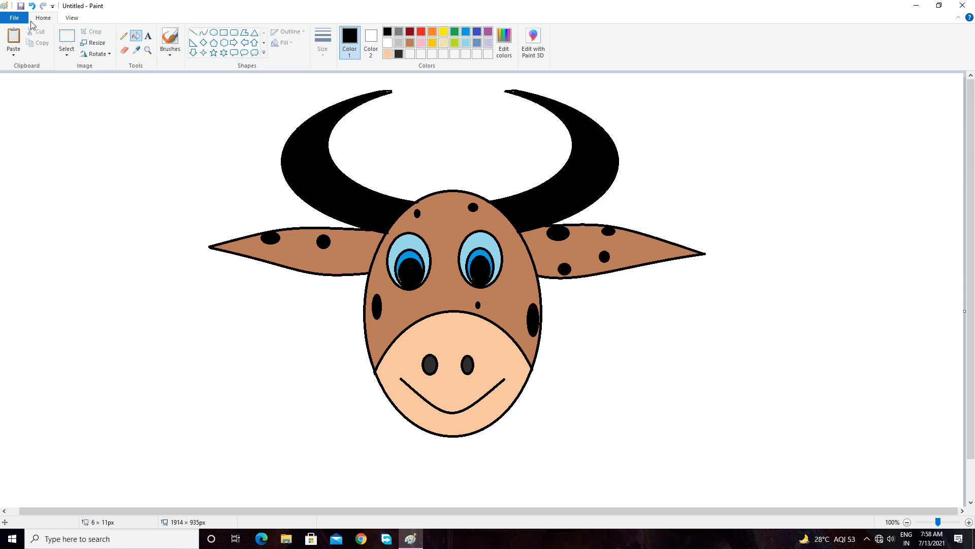
Step: Save the drawing to the Desktop as a JPEG named The Cartoon Cow
{"action": "left_click", "coordinate": [13, 20]}
{"action": "left_click", "coordinate": [32, 102]}
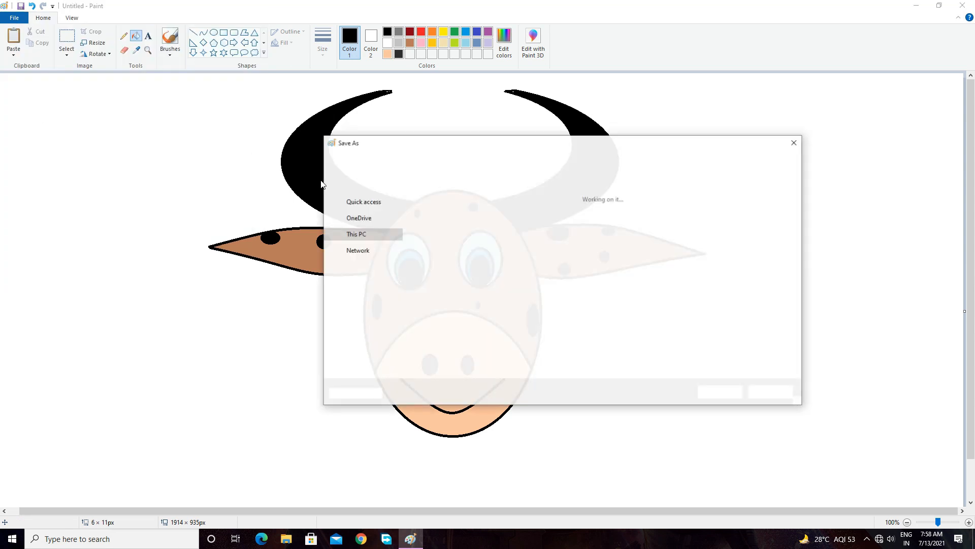
{"action": "left_click", "coordinate": [431, 370]}
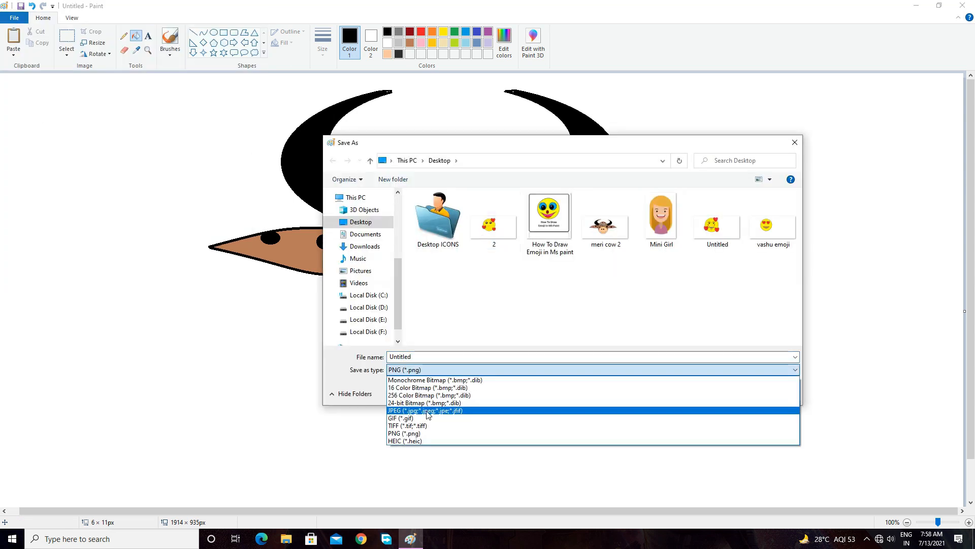
{"action": "left_click", "coordinate": [442, 411]}
{"action": "double_click", "coordinate": [436, 356]}
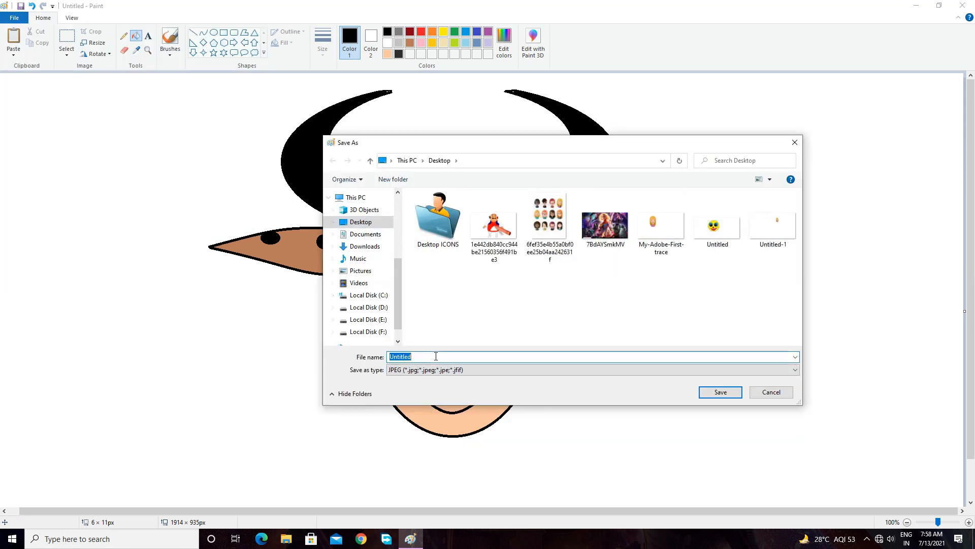
{"action": "type", "text": "The Cartoon Cow"}
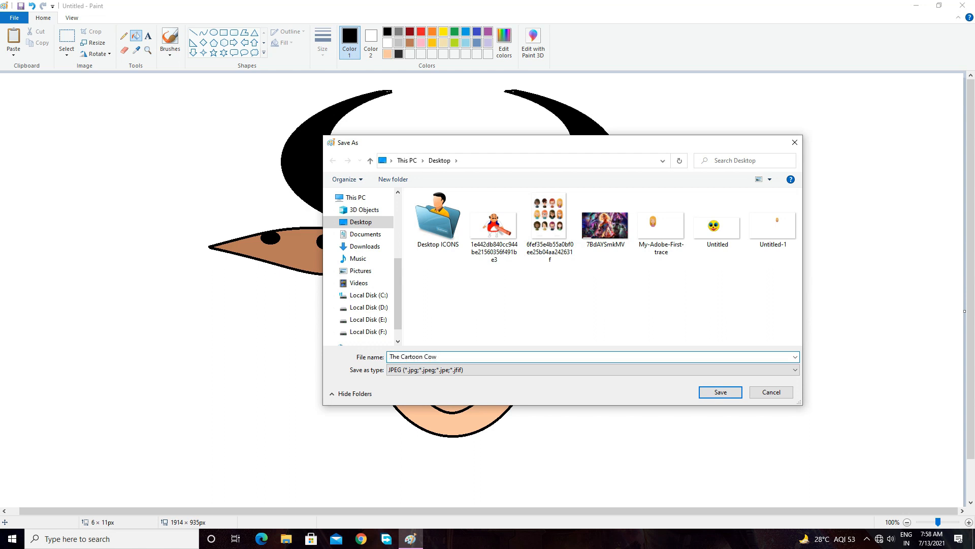
{"action": "left_click", "coordinate": [722, 393]}
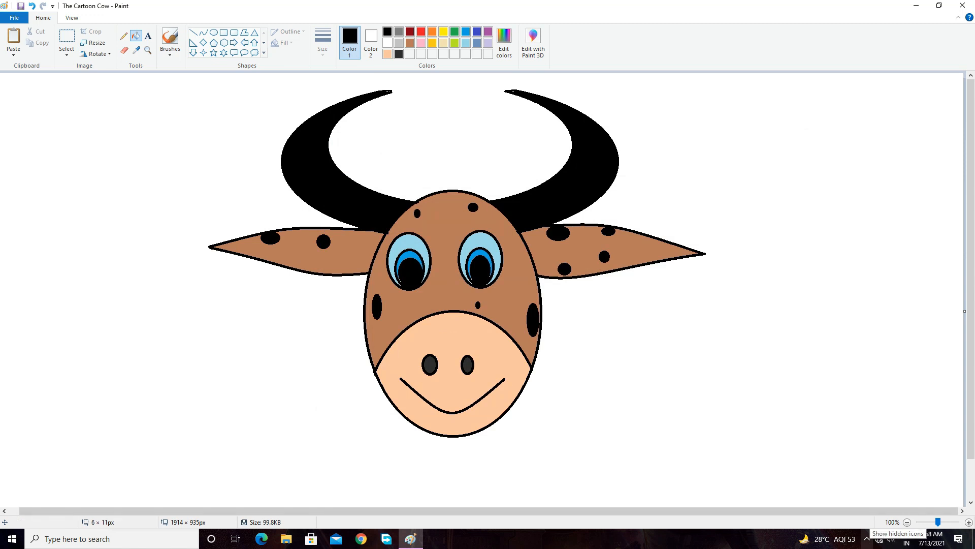
{"action": "left_click", "coordinate": [867, 538]}
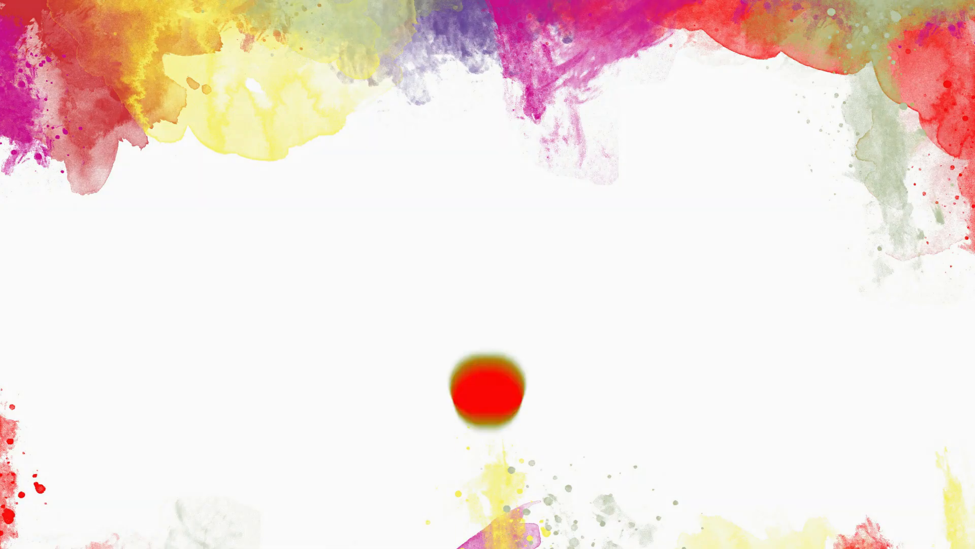